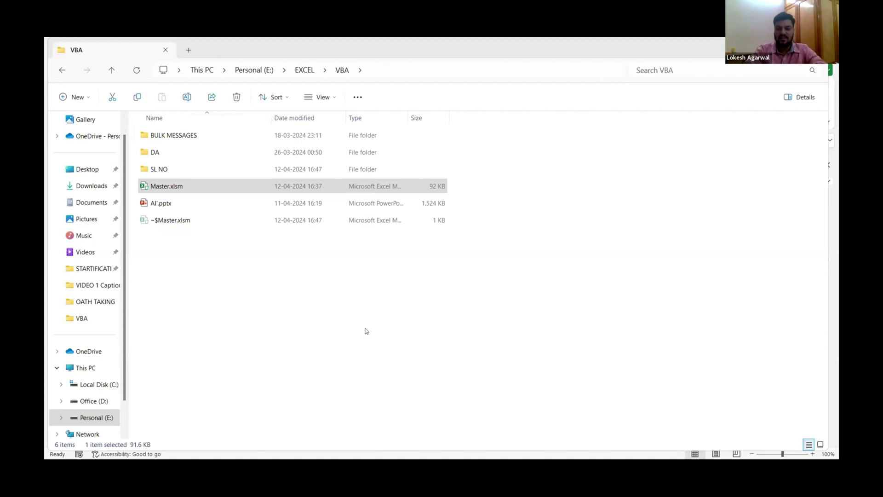
Switch from the VBA folder to the 'an ARRANGED marriage' slideshow
key(alt+Tab)
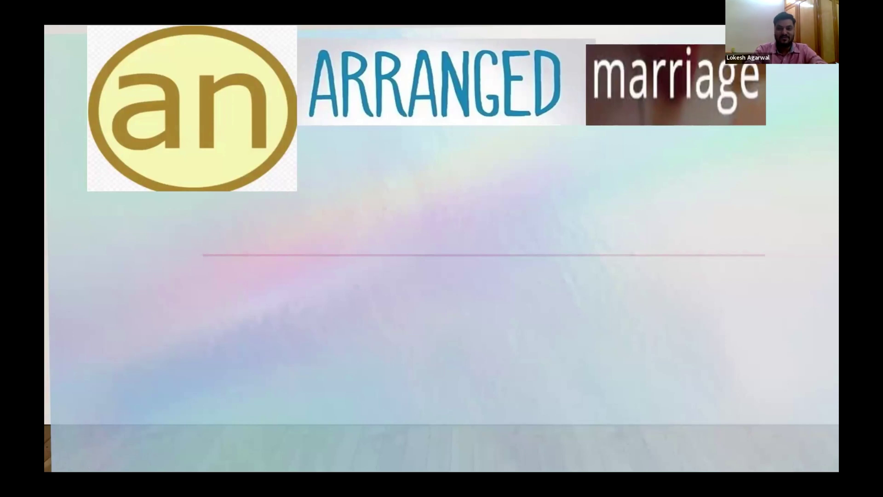
Reveal the slide's animation, then advance the slideshow to the next slide
key(Right)
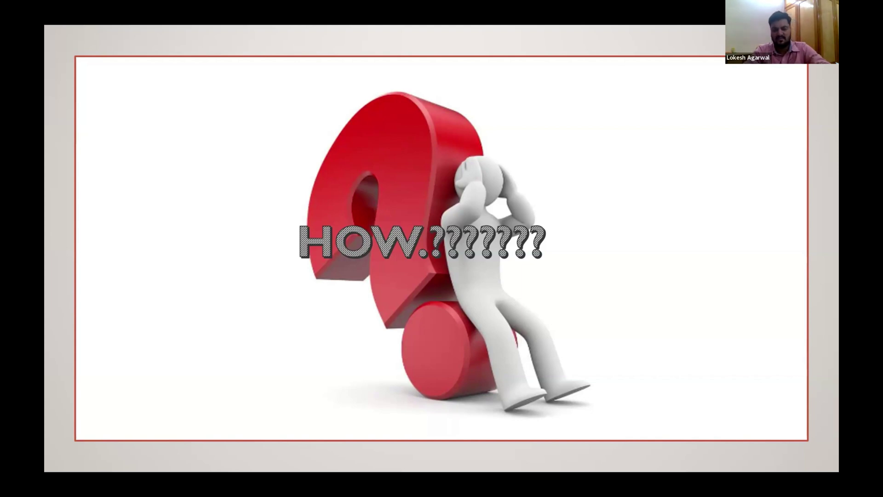
key(Right)
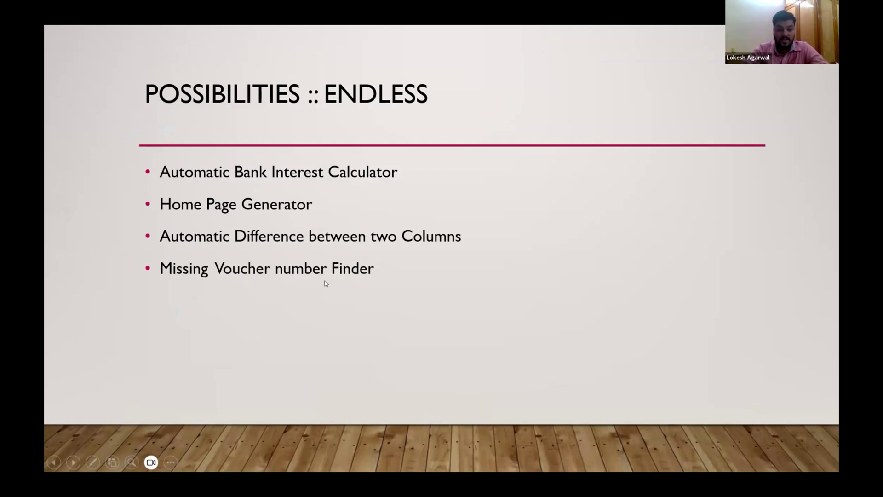
Switch from the slideshow to the Master.xlsm Excel workbook
key(alt+Tab)
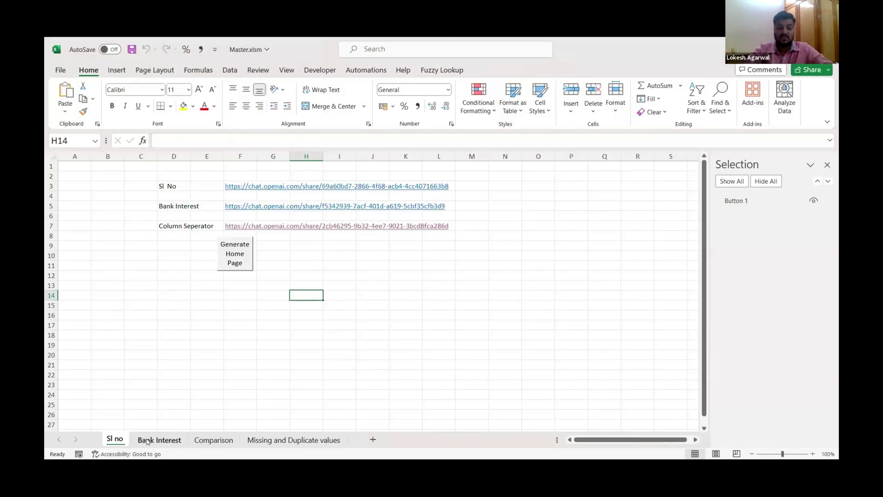
Review the Bank Interest, Comparison and Missing and Duplicate values sheets, then generate the Home Page
click(156, 440)
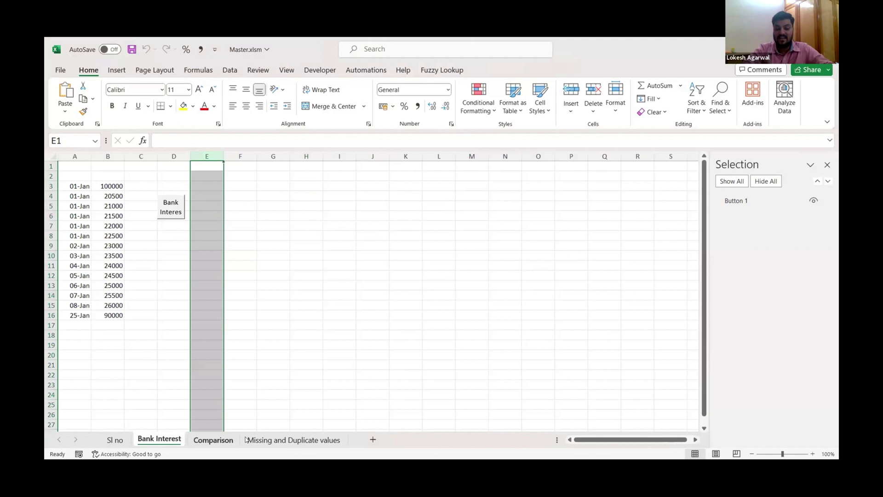
click(213, 440)
click(278, 440)
click(213, 440)
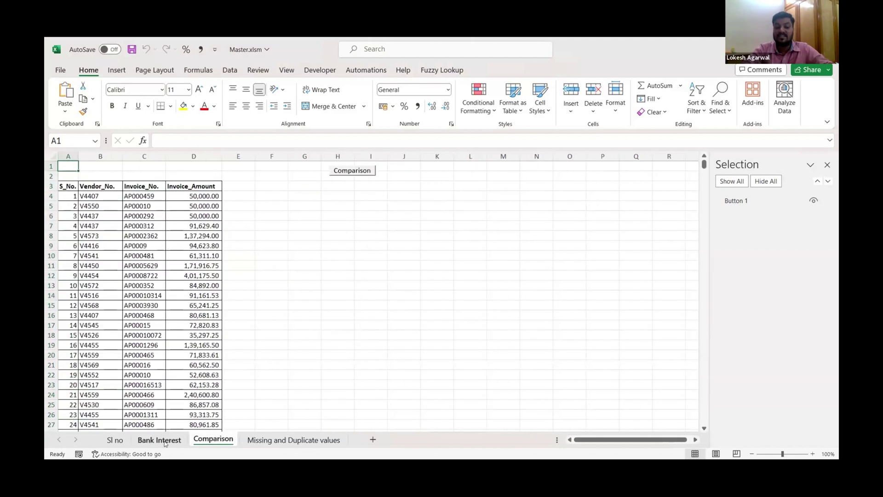
click(146, 440)
click(115, 440)
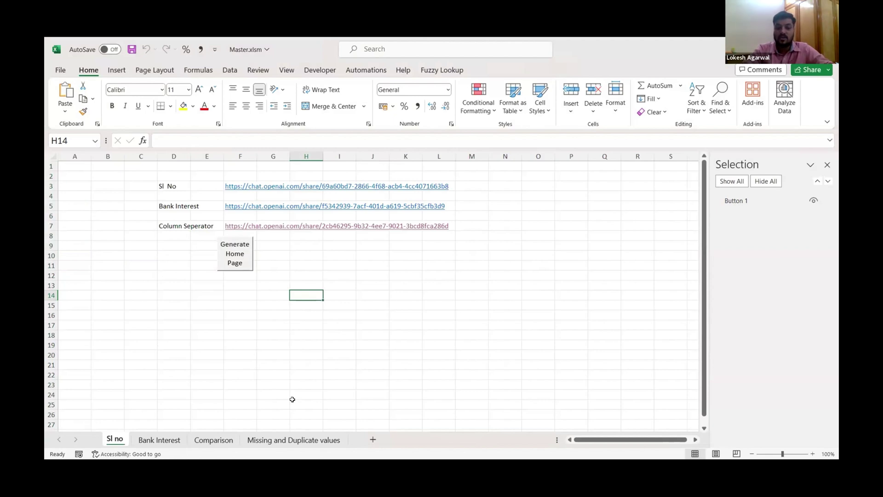
click(235, 261)
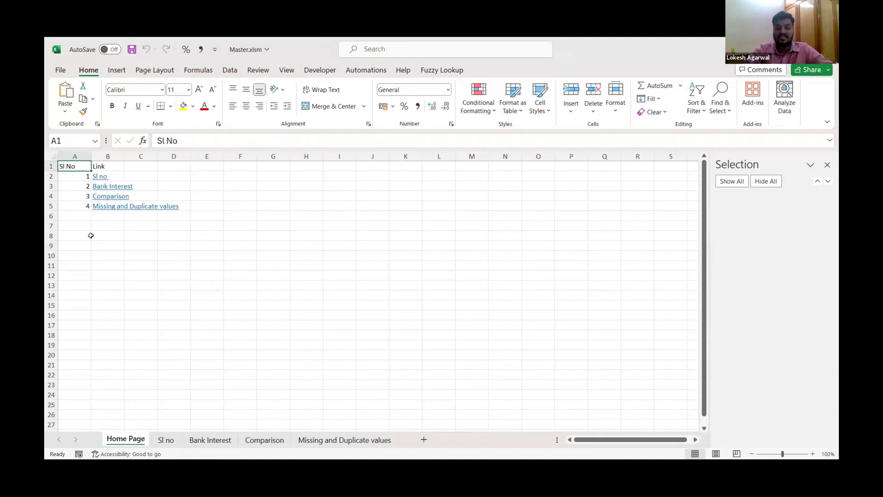
Test the Home Page's Sl no and Comparison links, then open the Sl No ChatGPT share link
click(100, 177)
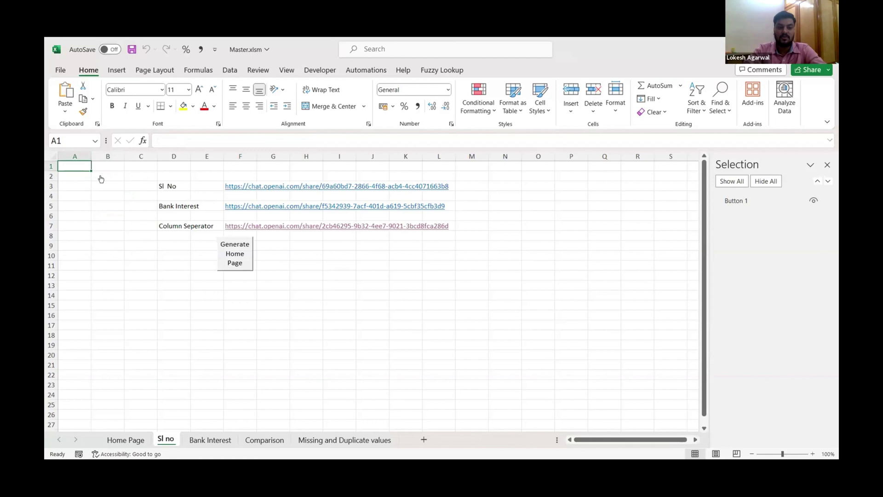
key(ctrl+Page_Up)
click(112, 195)
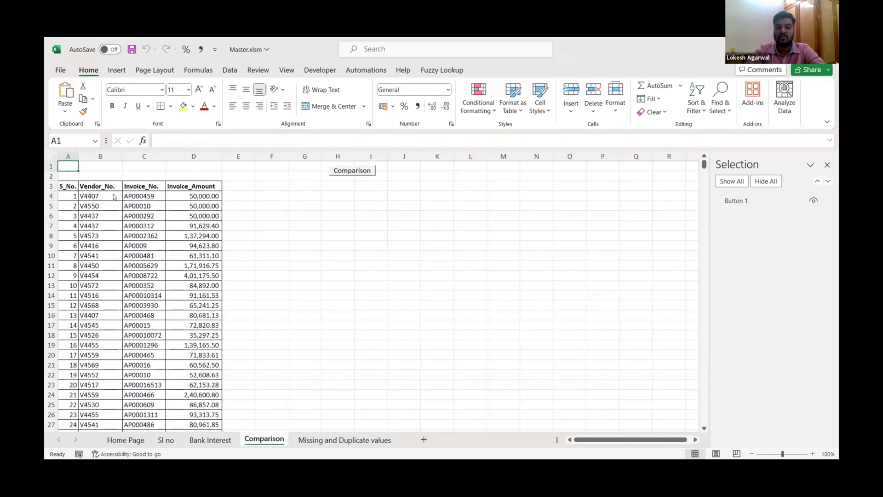
key(ctrl+Page_Up)
key(ctrl+Page_Up)
key(ctrl+Page_Up)
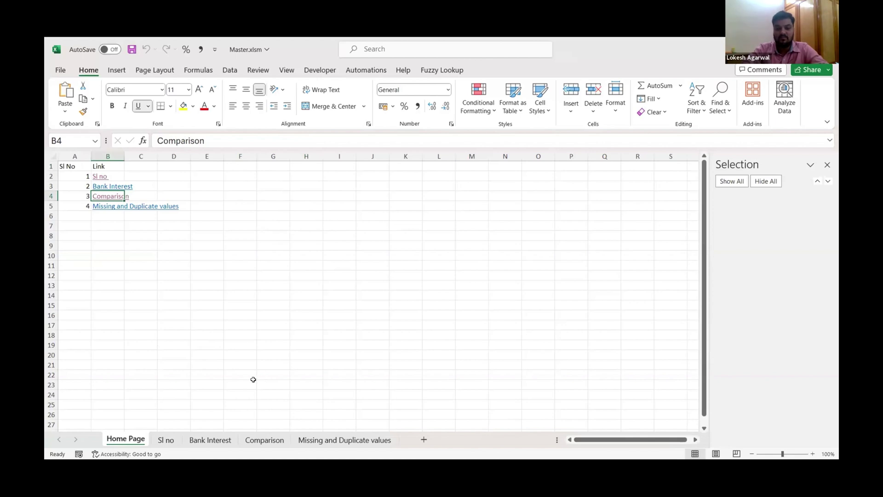
click(166, 439)
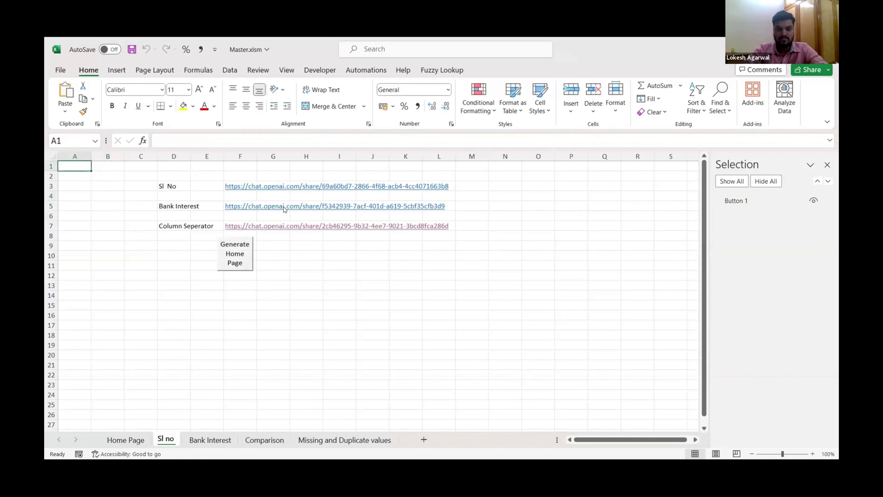
click(273, 187)
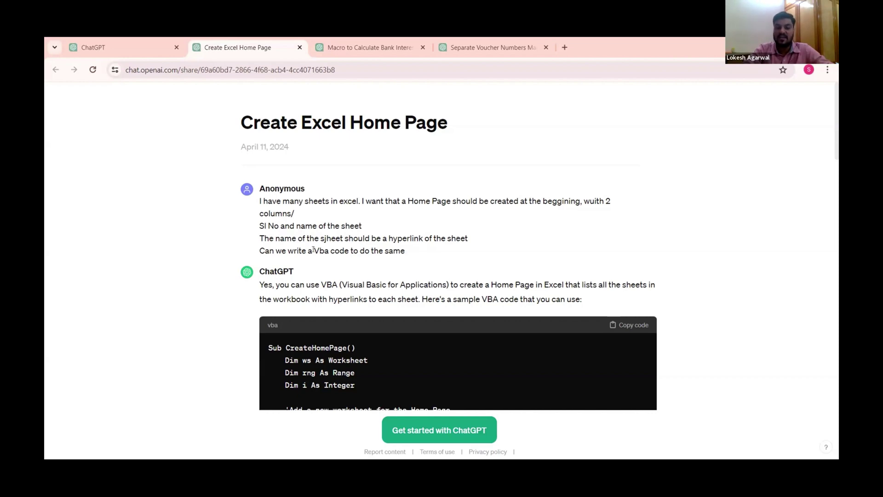
Scroll through the 'Create Excel Home Page' conversation and its CreateHomePage code
scroll(372, 274, down, 8)
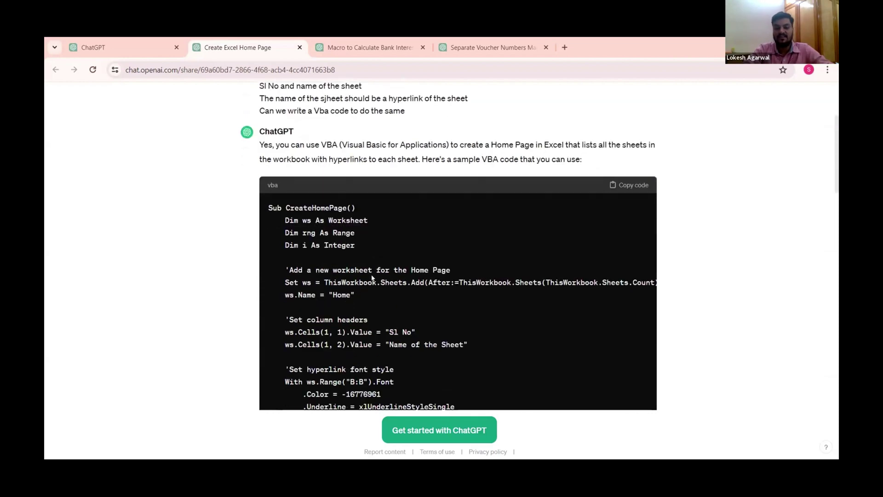
scroll(371, 274, down, 5)
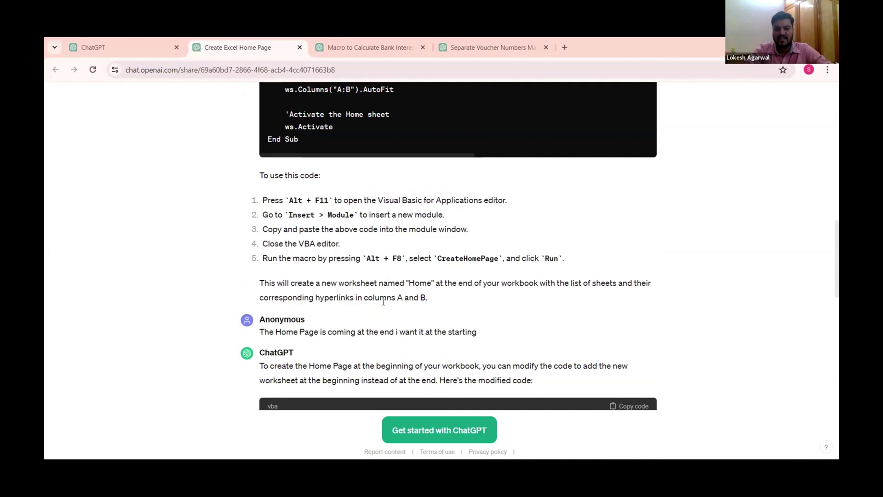
scroll(383, 299, down, 1)
scroll(386, 224, up, 5)
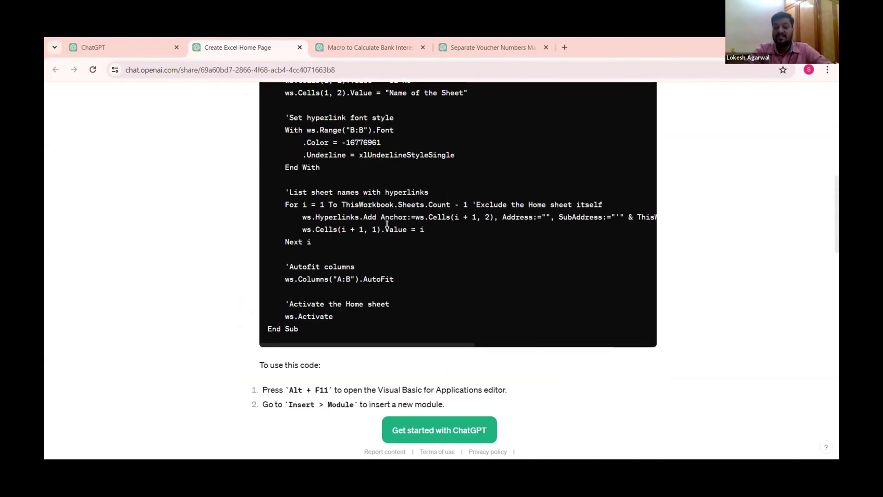
scroll(386, 224, up, 1)
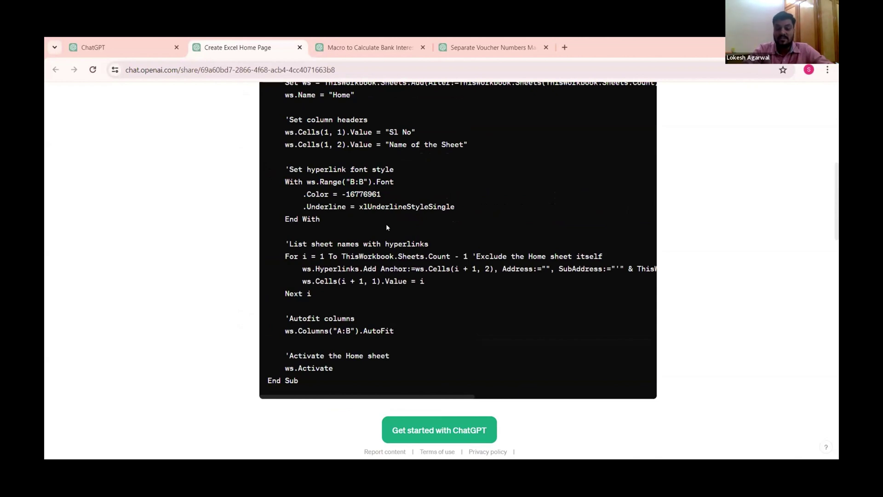
scroll(386, 224, down, 4)
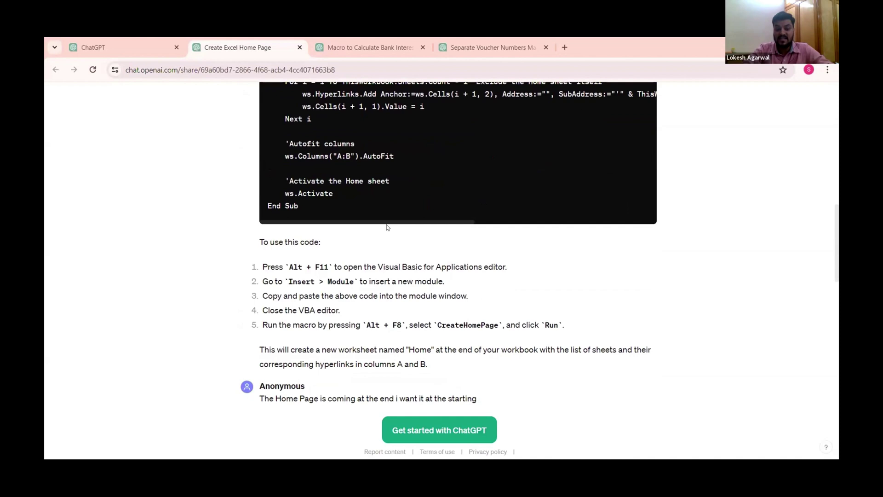
scroll(387, 225, up, 4)
scroll(385, 224, down, 5)
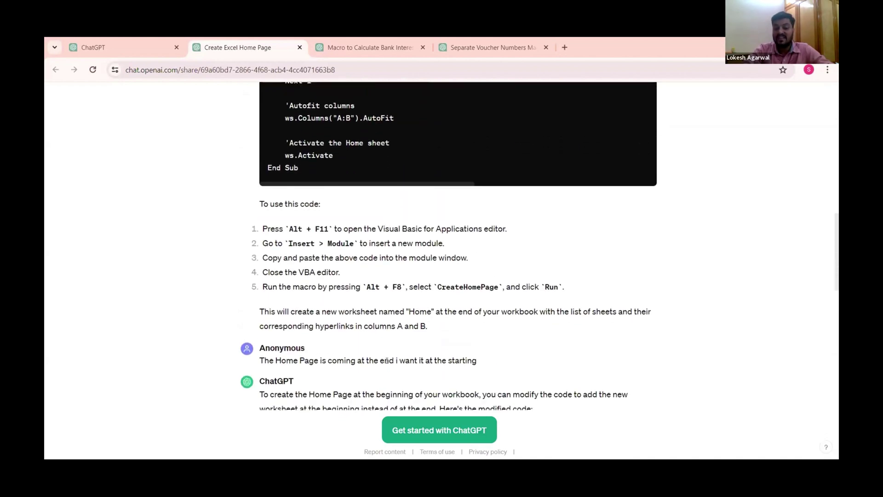
Highlight the follow-up asking for the home page to come first, then return to Excel
drag(409, 360, 490, 366)
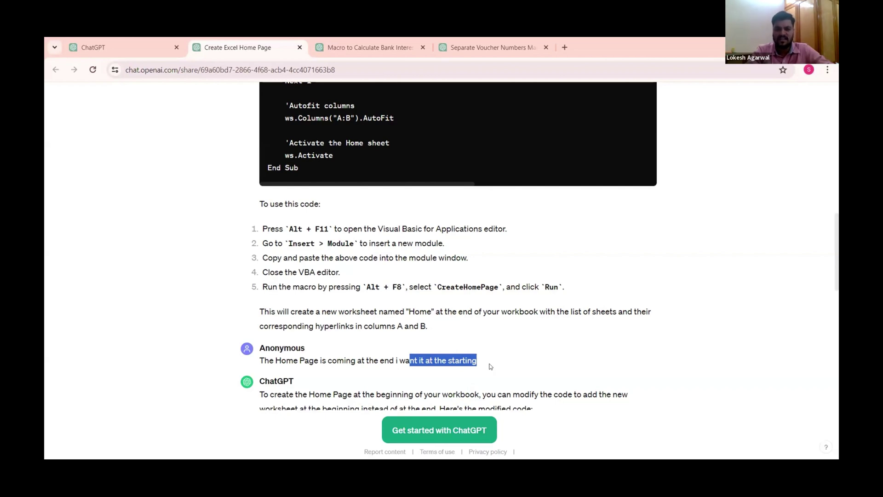
click(341, 360)
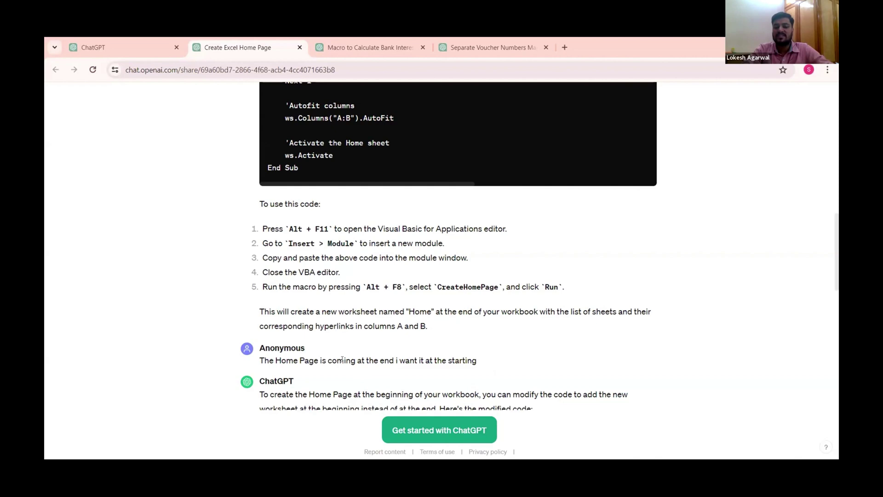
drag(342, 360, 434, 359)
scroll(435, 359, down, 10)
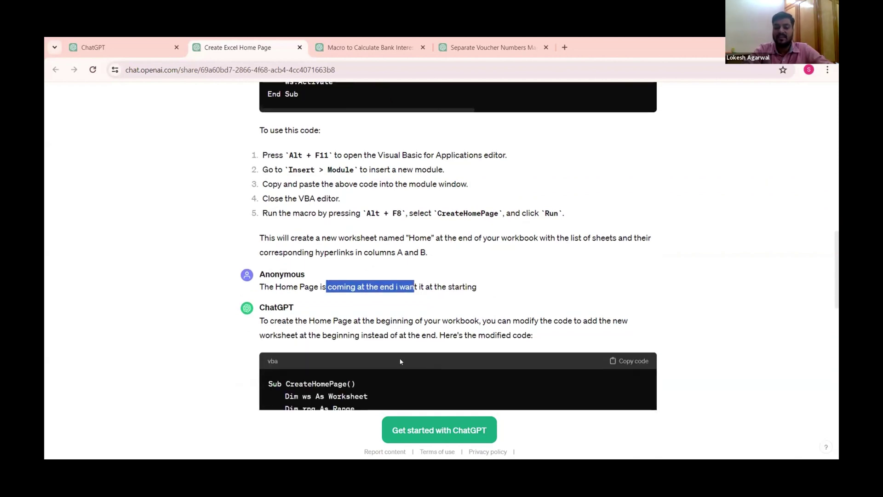
scroll(394, 360, up, 4)
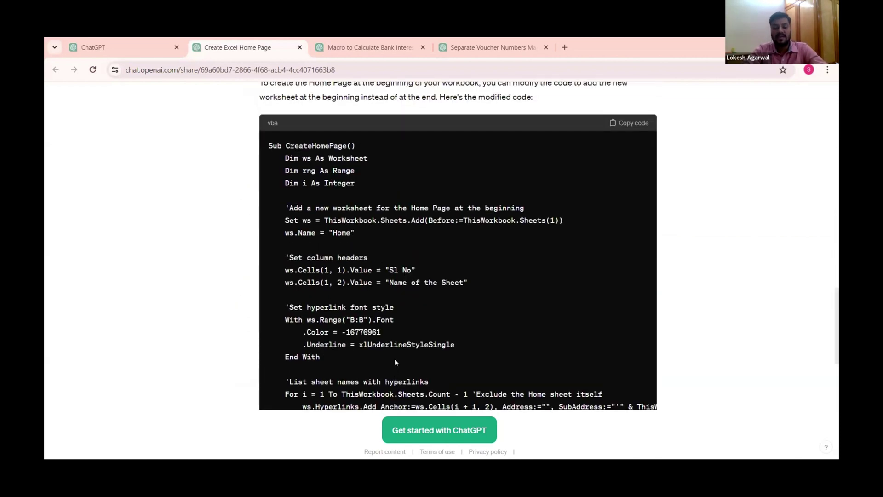
key(alt+Tab)
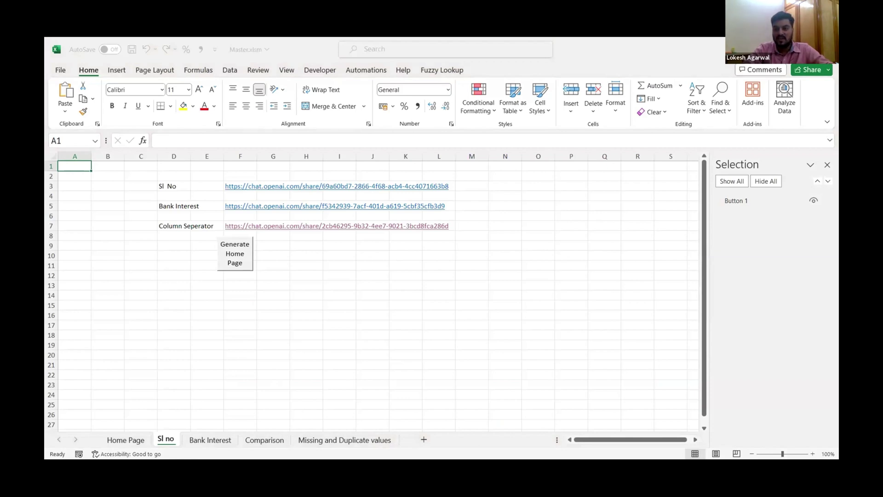
Delete the Home Page sheet and rebuild it with CreateHomePage on the Automations tab
click(137, 439)
key(F6)
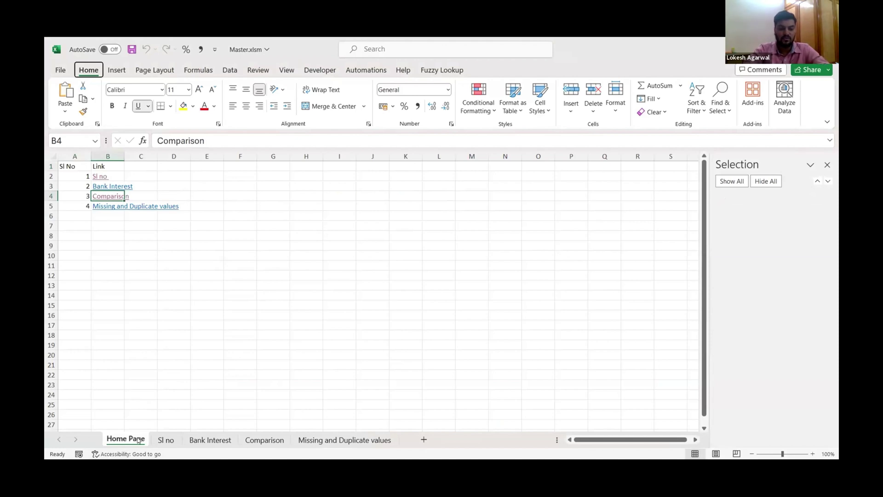
key(ctrl+Home)
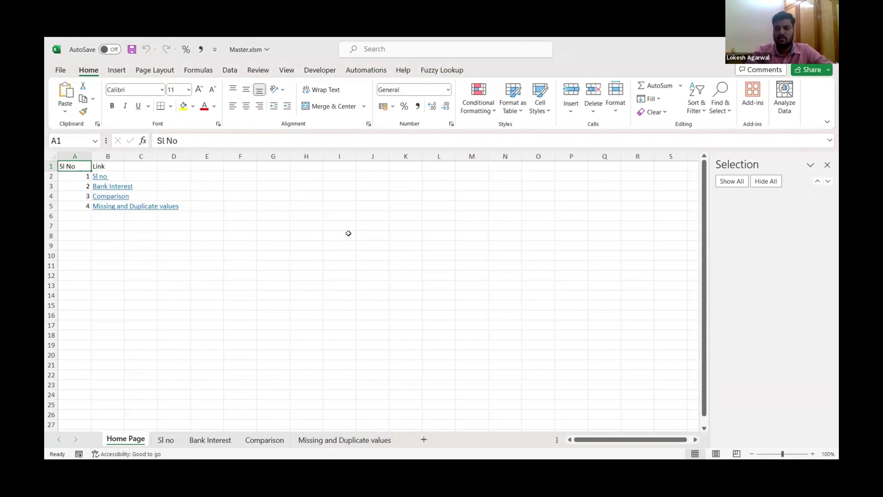
key(F6)
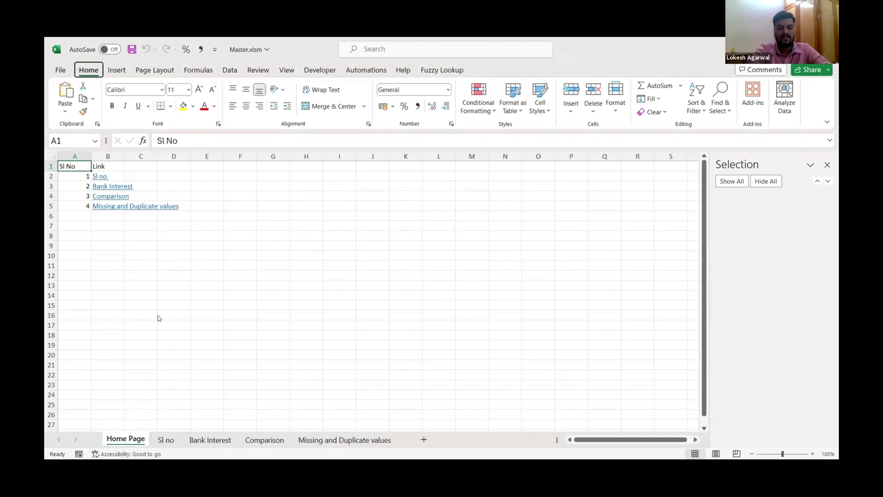
key(alt+h)
key(o)
key(u)
key(s)
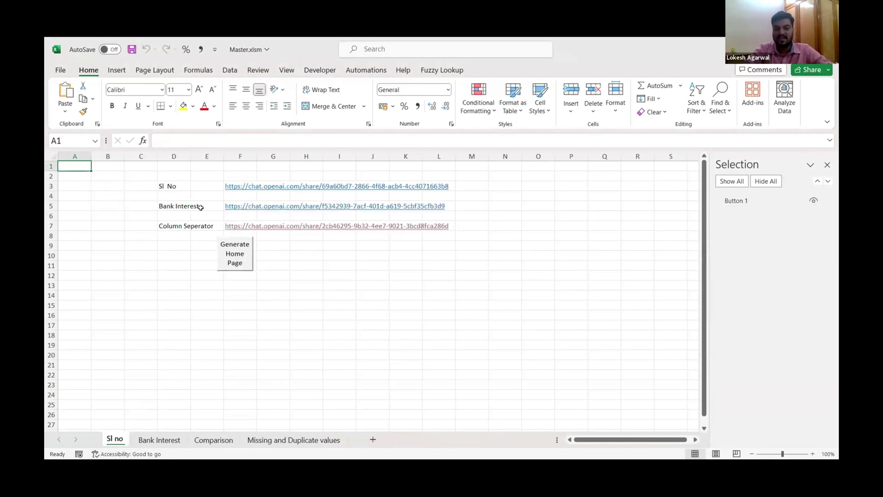
click(374, 72)
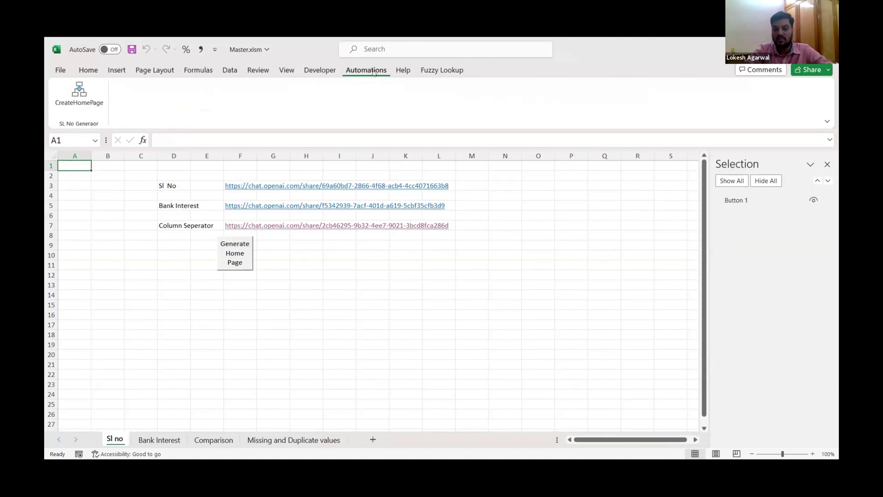
click(79, 87)
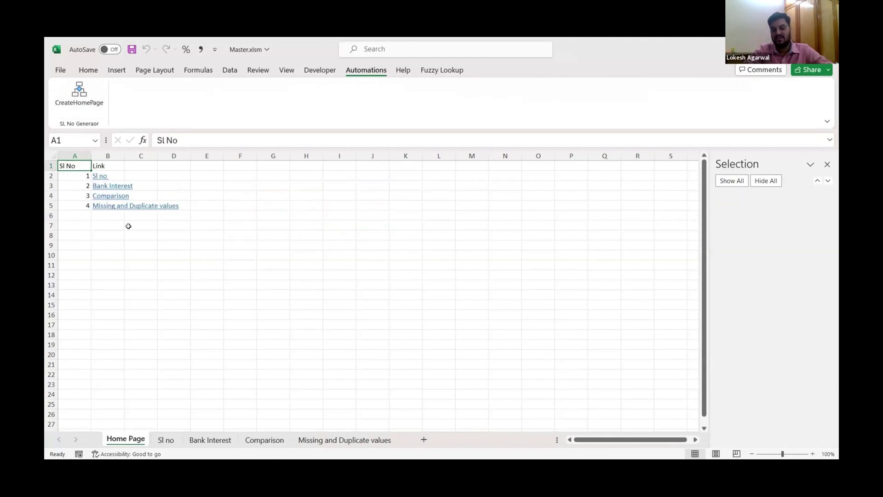
On the Bank Interest sheet, check the dates and delete the 08-Jan, 26000 row
click(198, 439)
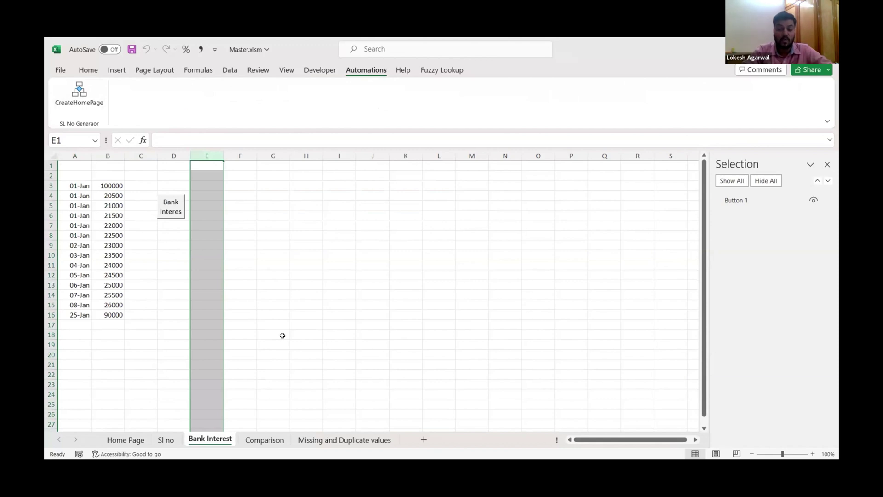
click(88, 193)
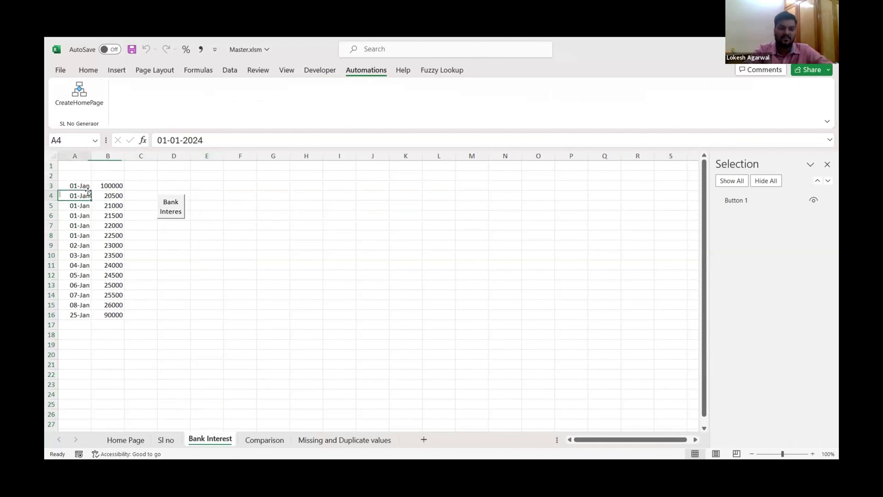
key(ctrl+Down)
key(Right)
key(ctrl+Up)
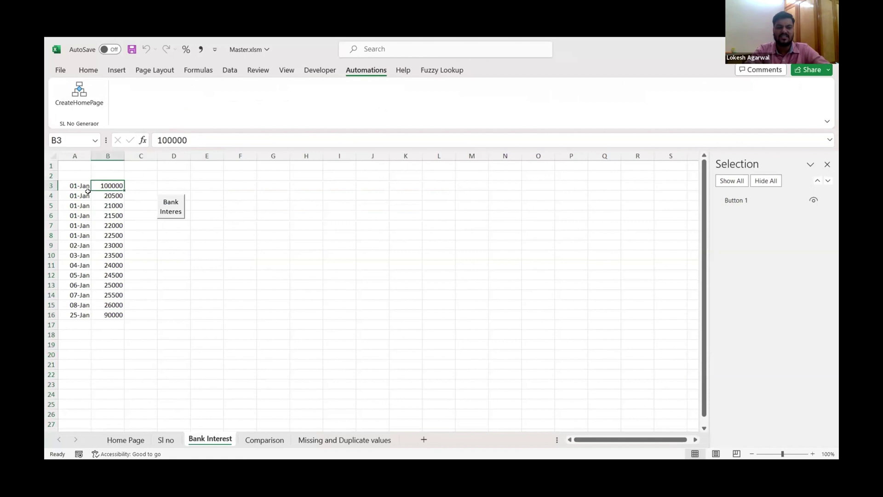
key(Left)
key(Down)
key(Down)
key(Down)
key(Down)
key(Down)
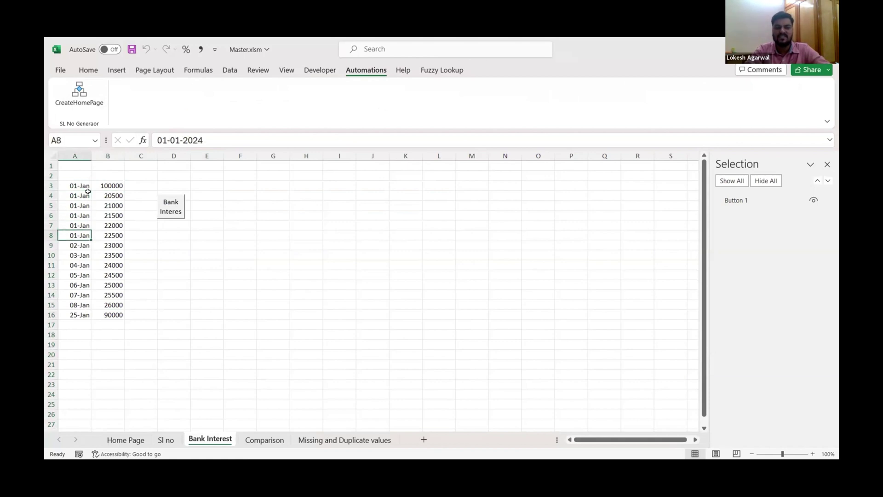
key(Down)
key(Down)
key(Down)
key(Down)
key(Down)
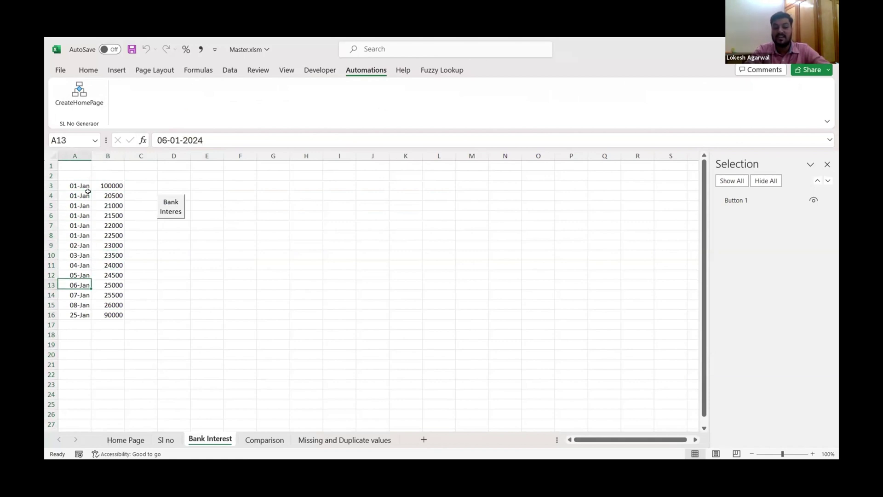
key(Down)
key(Down)
key(shift+space)
key(ctrl+minus)
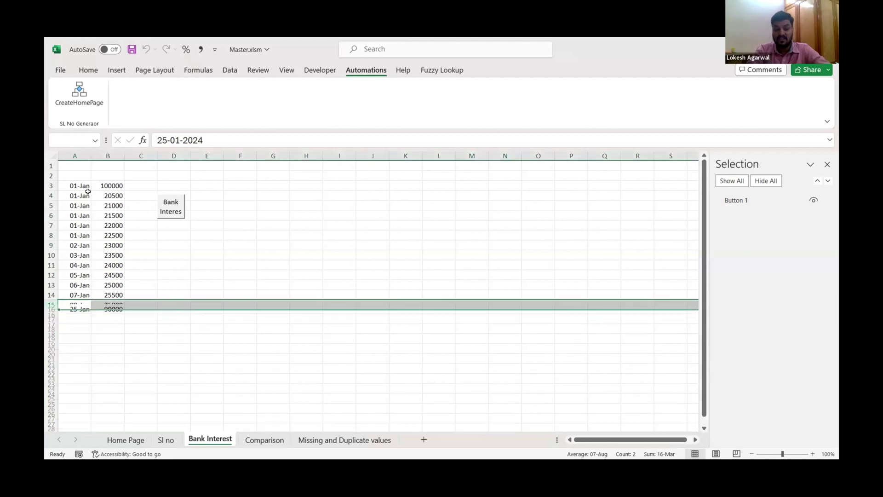
Run the Bank Interest macro: balances column B from row 3, dates column A, 9% rate
click(170, 209)
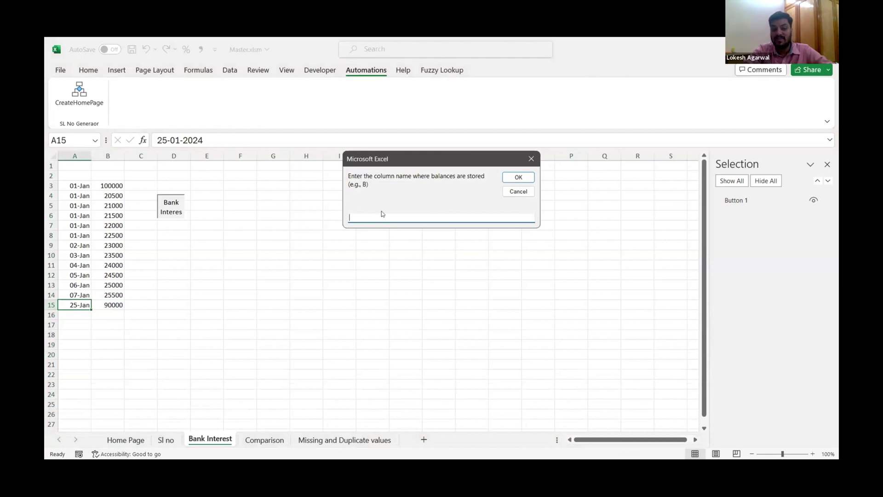
text(b)
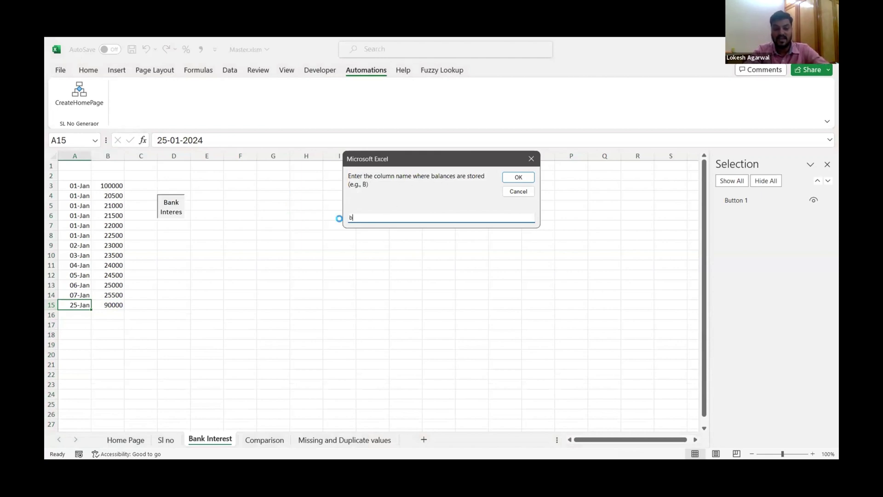
key(Return)
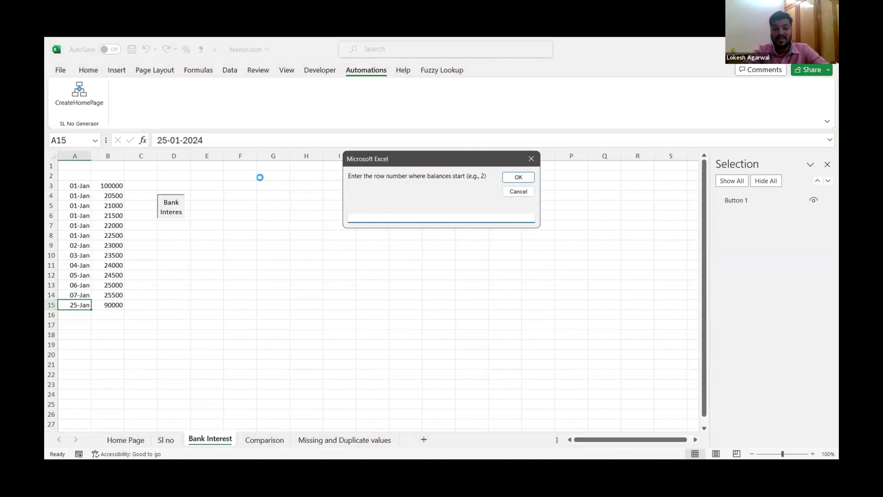
text(3)
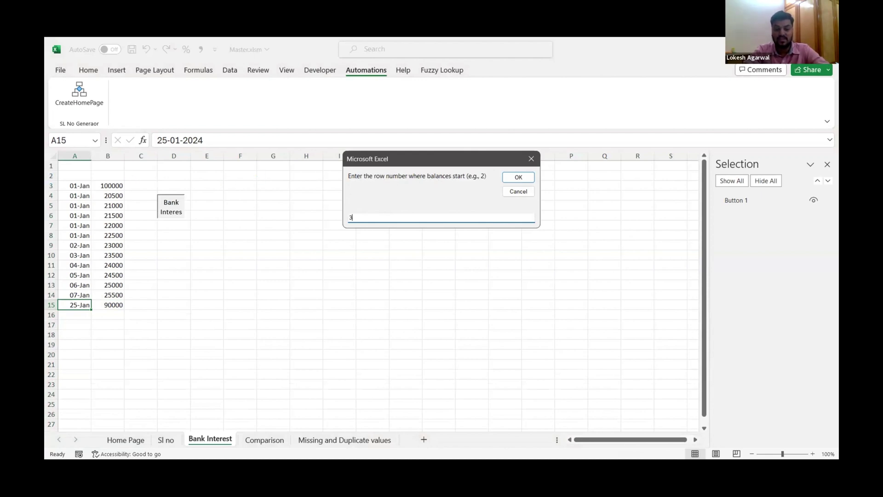
key(Return)
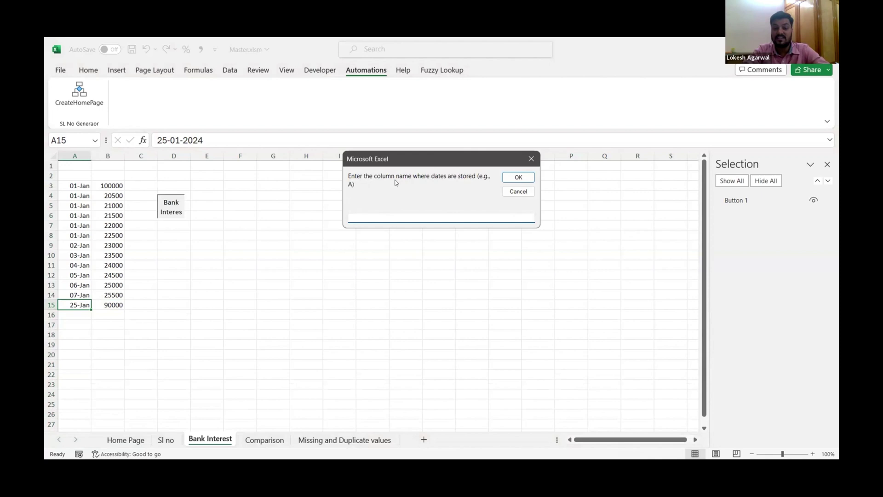
text(a)
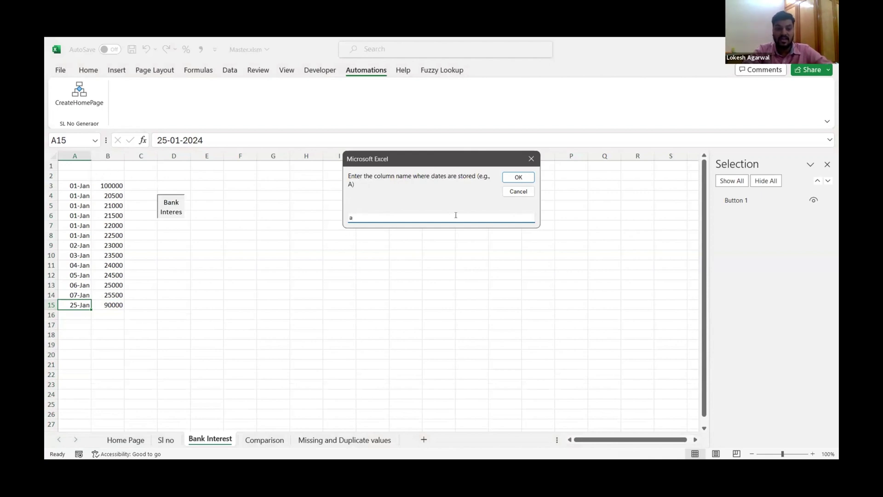
key(Return)
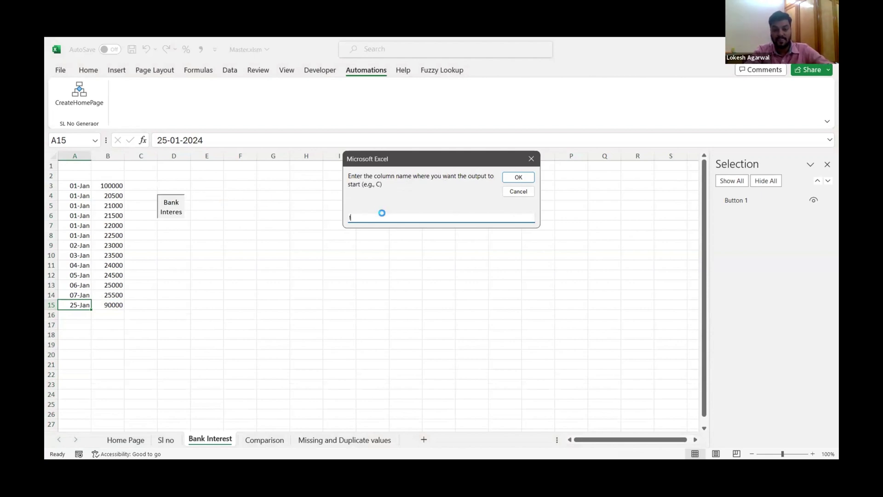
key(Return)
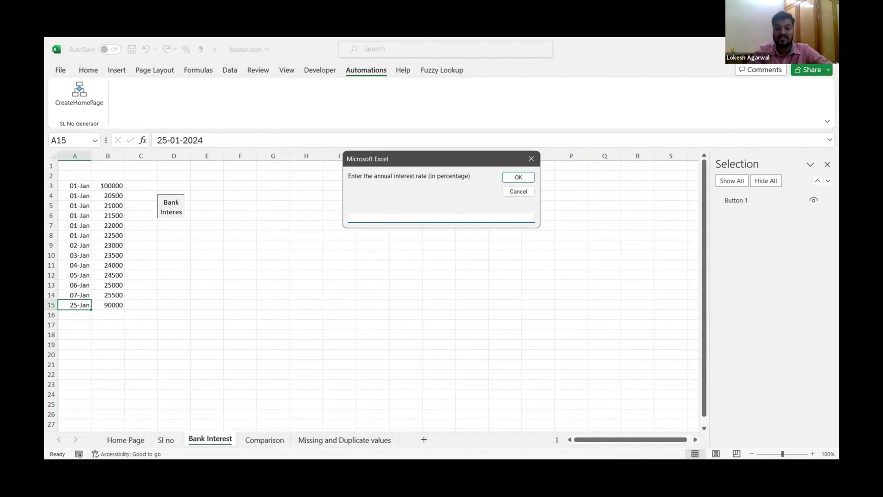
text(9)
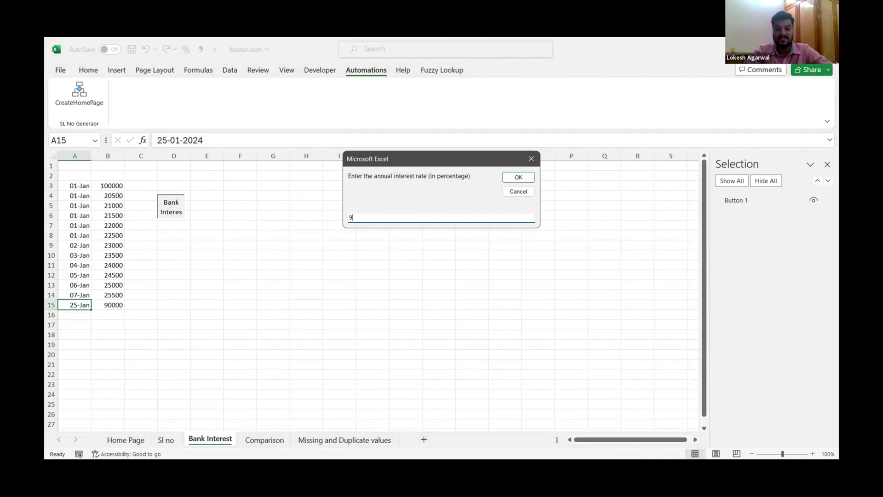
click(508, 181)
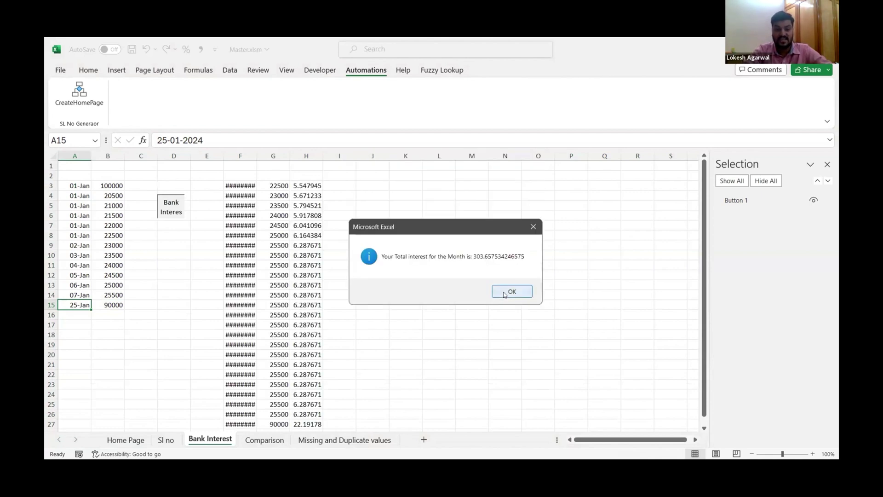
Dismiss the total-interest message and inspect the computed balances and interest in columns G and H
click(510, 292)
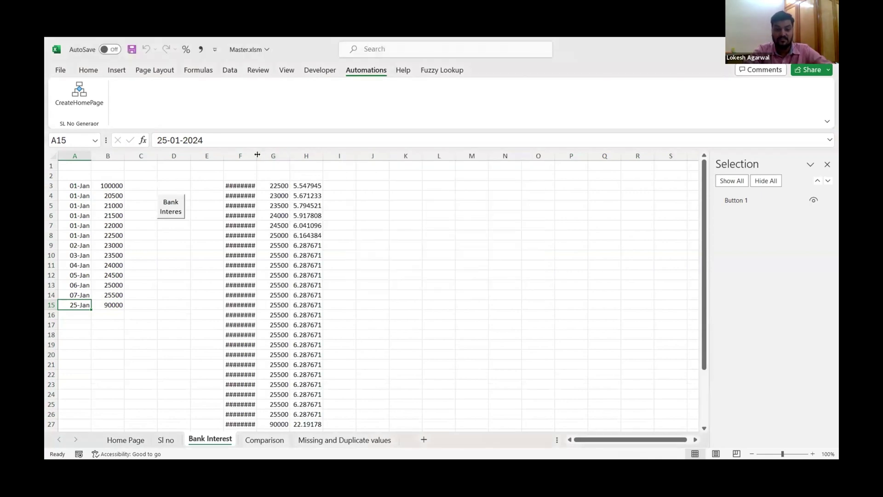
click(292, 185)
drag(79, 235, 118, 233)
click(282, 184)
click(301, 183)
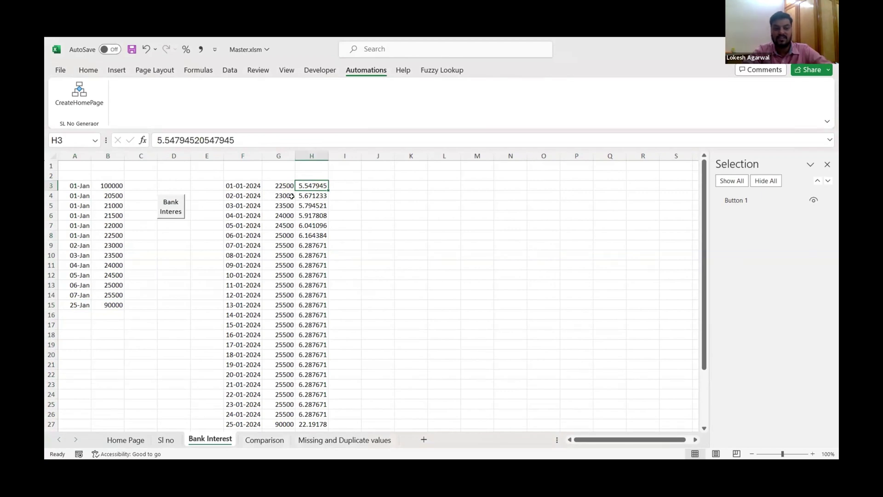
click(290, 197)
click(86, 295)
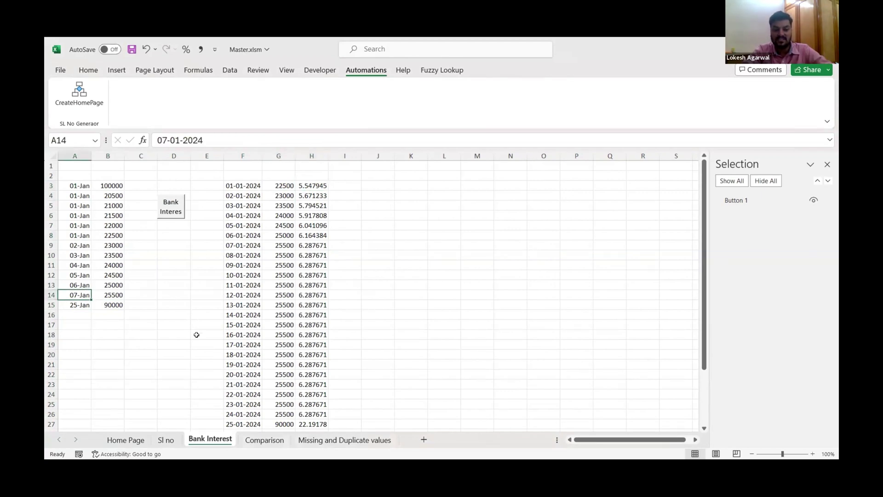
Count the balances in G10:G21, check the cells below the data, then go to Comparison
scroll(197, 333, down, 1)
drag(282, 234, 170, 333)
scroll(272, 369, down, 2)
click(86, 246)
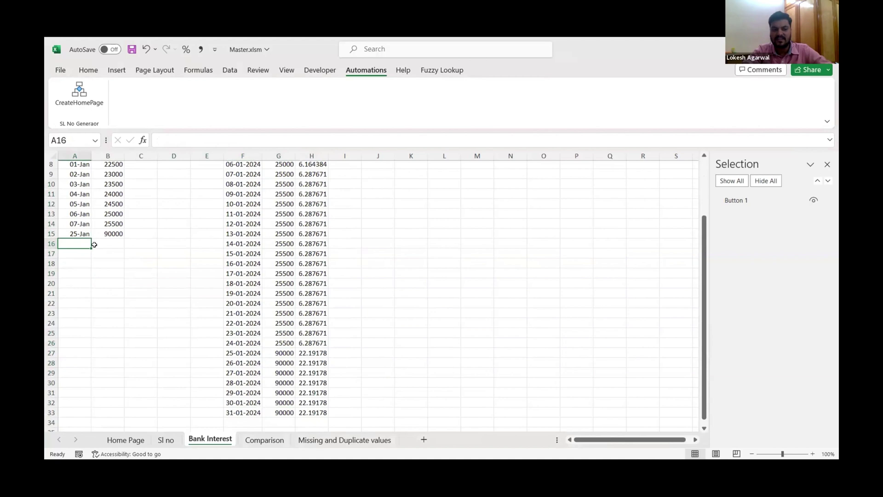
click(95, 243)
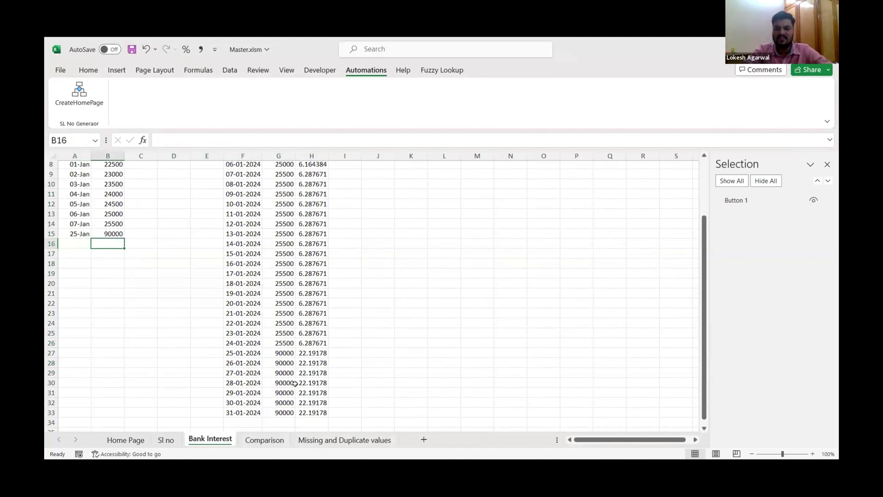
scroll(294, 383, up, 3)
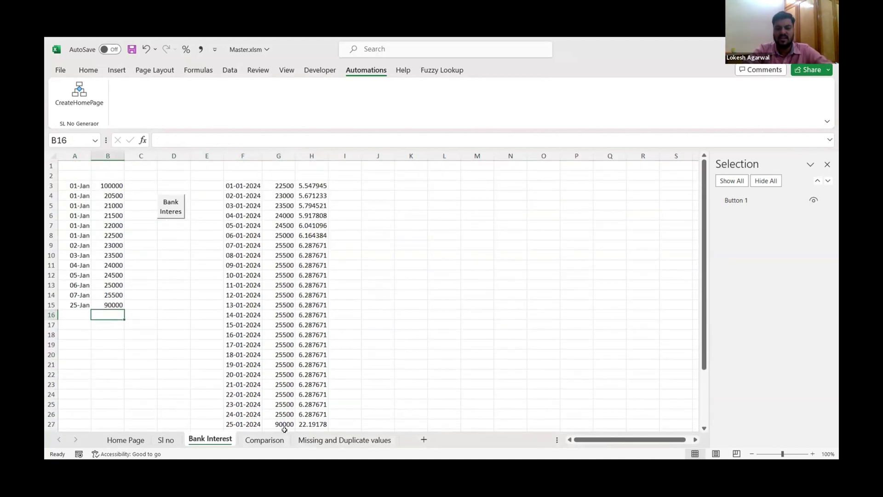
click(264, 440)
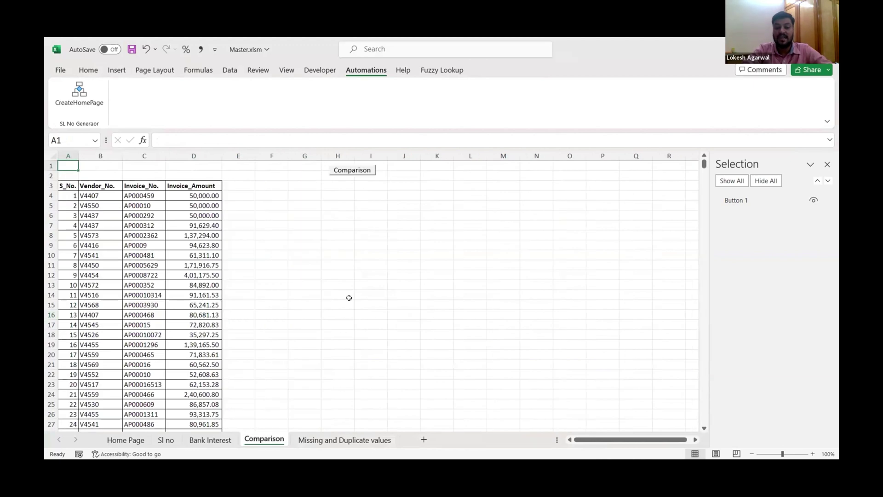
Copy the Invoice_Amount column into column E and clear E4 to E6
click(193, 156)
key(ctrl+c)
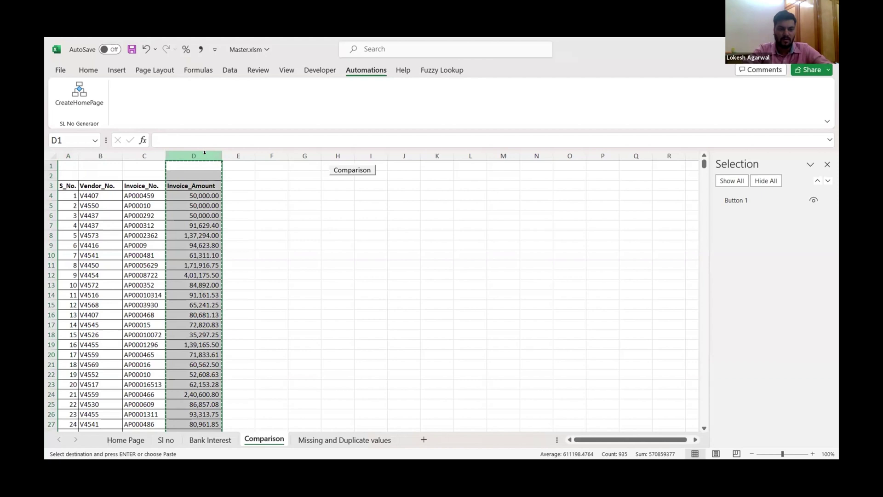
key(Right)
key(ctrl+space)
key(ctrl+v)
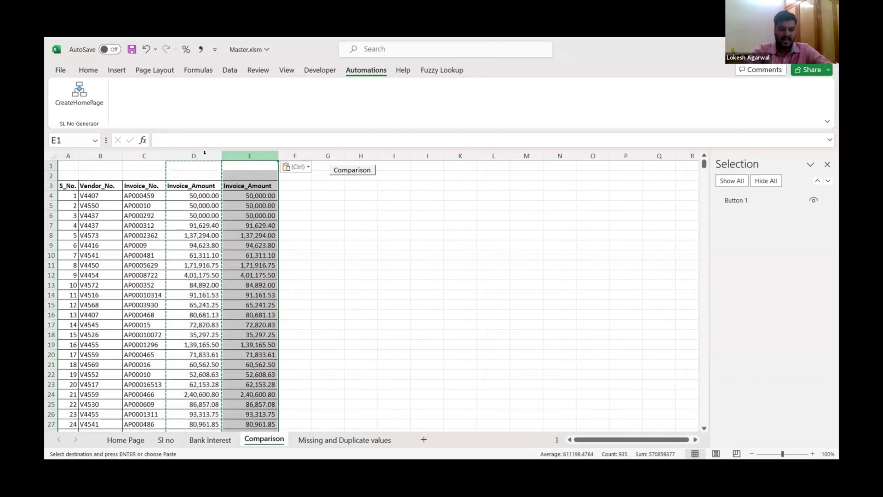
key(Down)
key(Down)
key(Down)
key(shift+Down)
key(shift+Down)
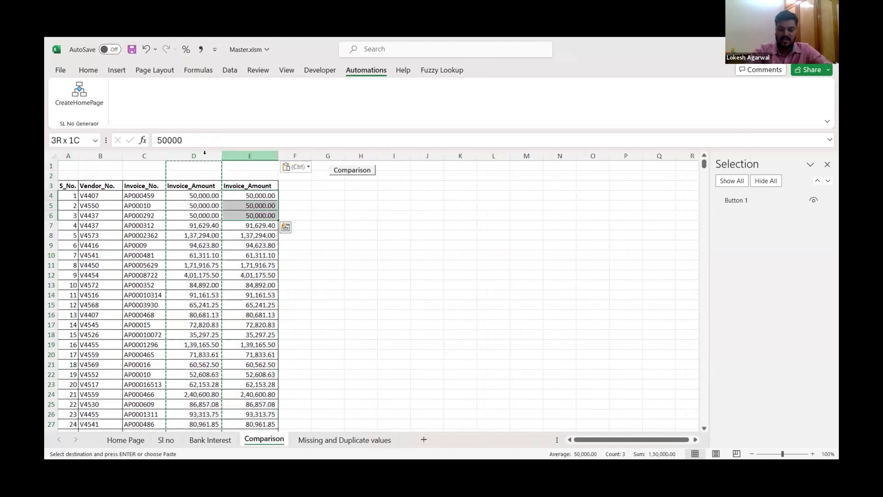
key(Delete)
Run the Comparison macro on columns D and E
click(342, 172)
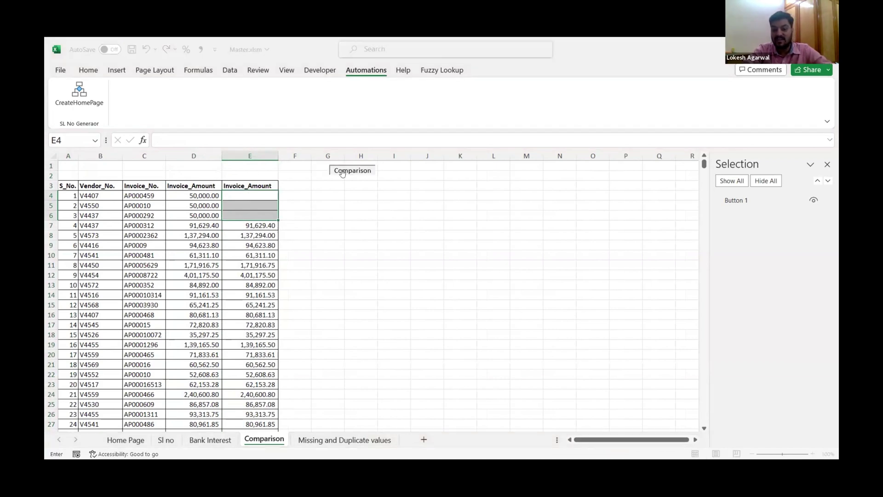
click(195, 155)
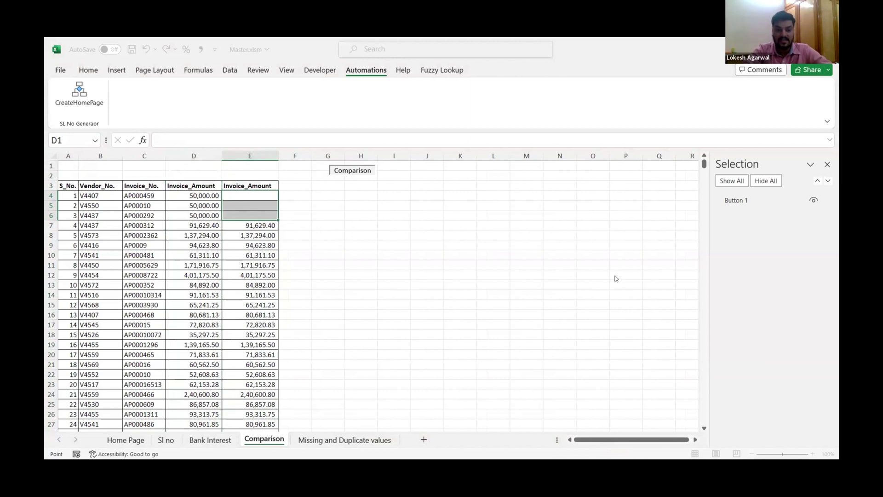
key(Right)
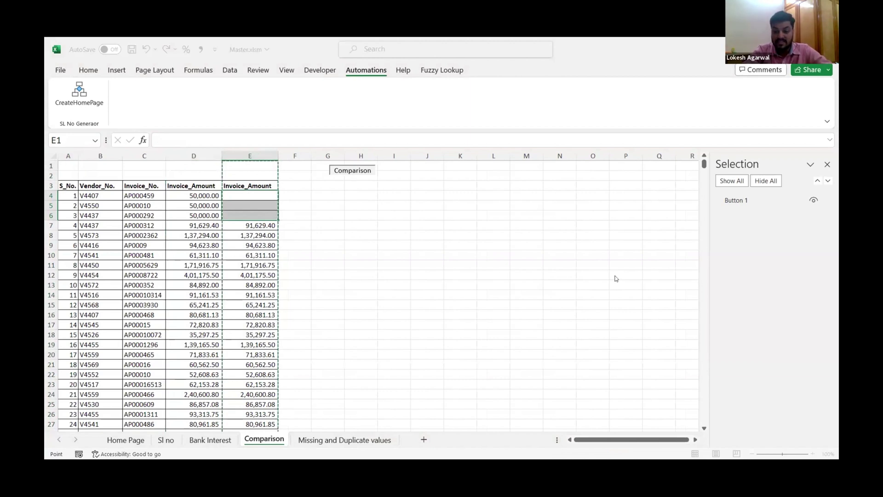
key(Return)
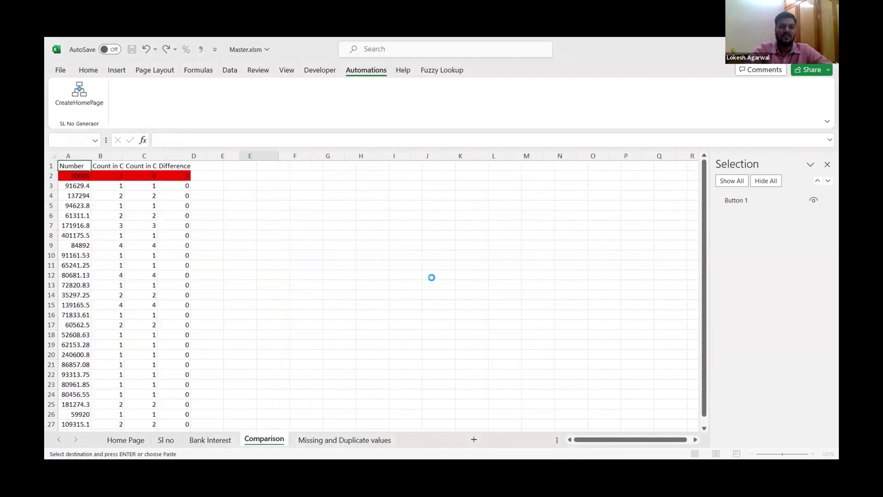
Dismiss the completion message and review 50000's counts in both columns and its difference
click(502, 288)
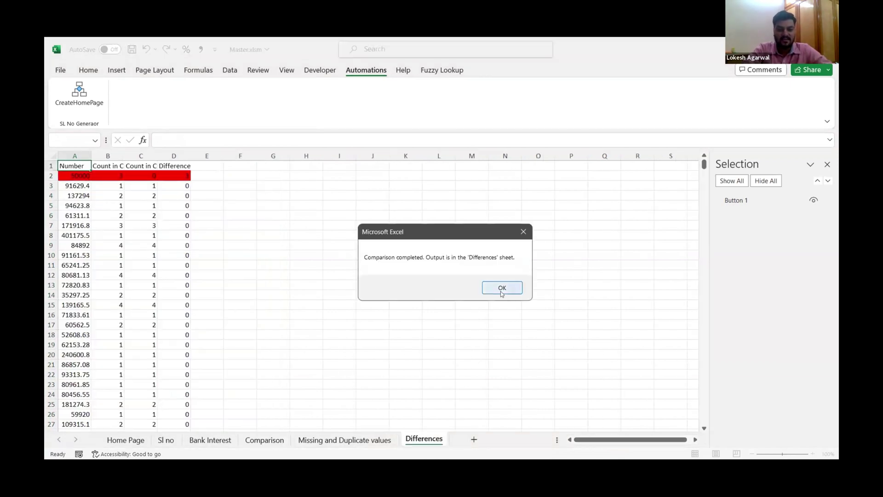
key(ctrl+Up)
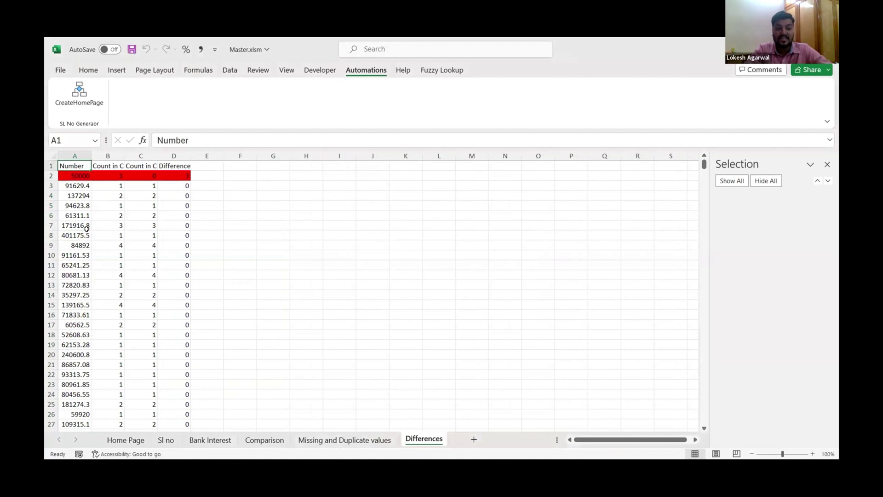
key(Down)
key(Up)
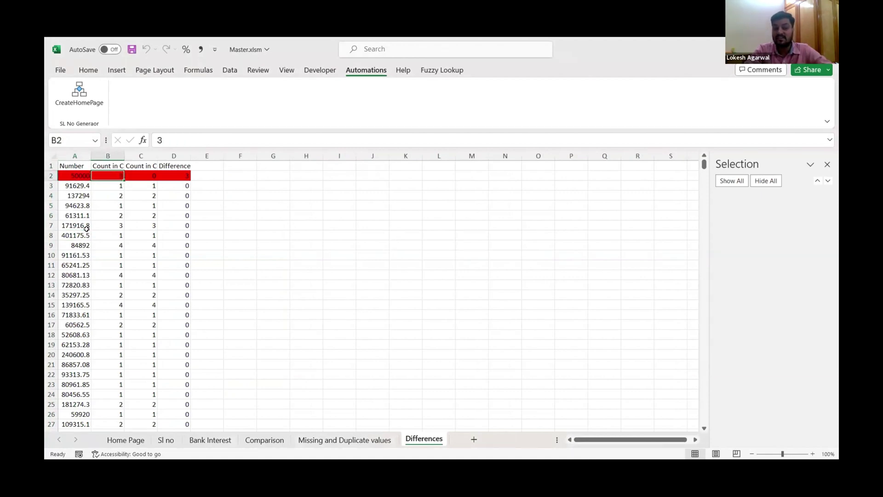
key(Right)
key(Down)
key(Right)
key(Up)
key(Down)
key(Right)
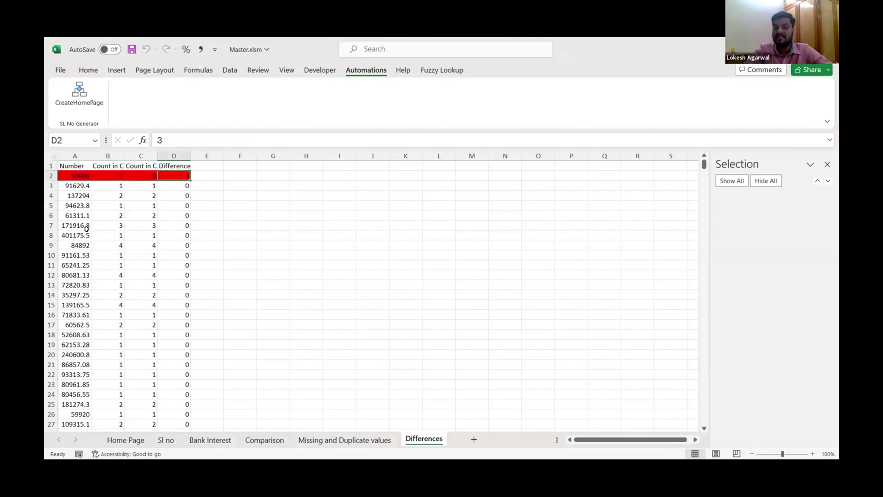
key(Down)
Scan the difference column to the data's end, then check the count for 137294
key(ctrl+shift+Down)
key(ctrl+Up)
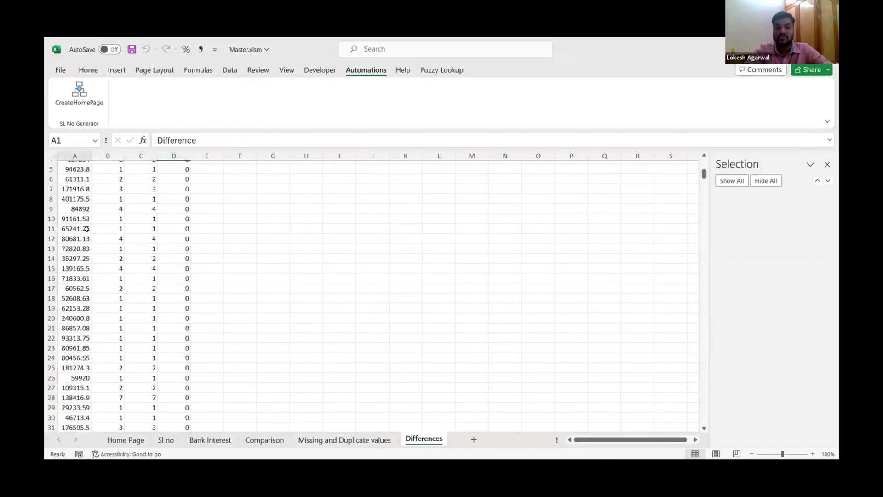
key(ctrl+Left)
key(Down)
key(Down)
key(Right)
key(Down)
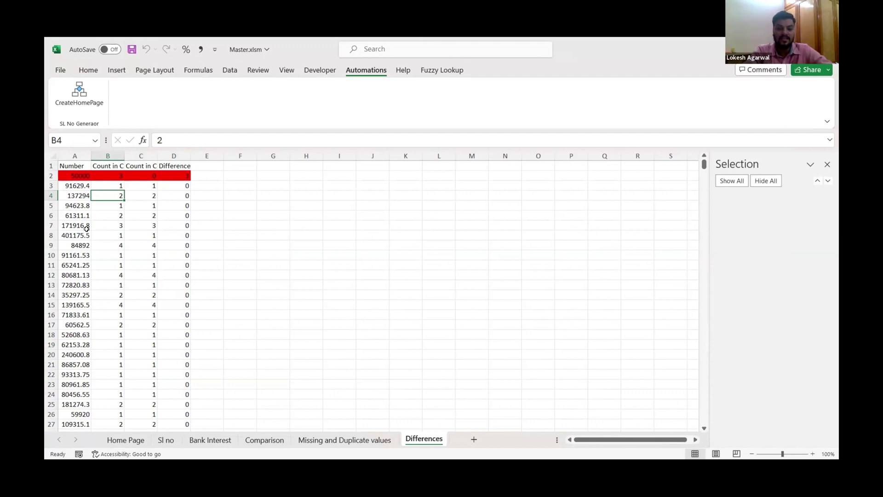
On the Missing and Duplicate values sheet, step down the voucher codes to AS004 in A7
click(318, 441)
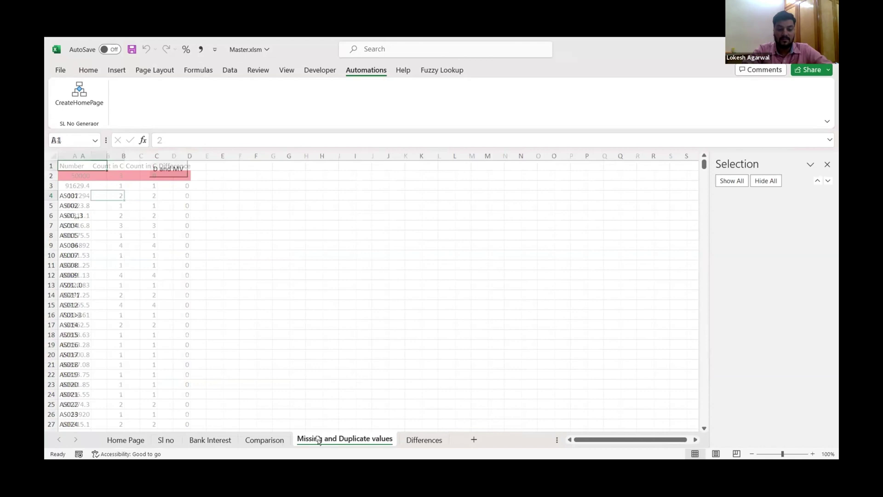
click(82, 191)
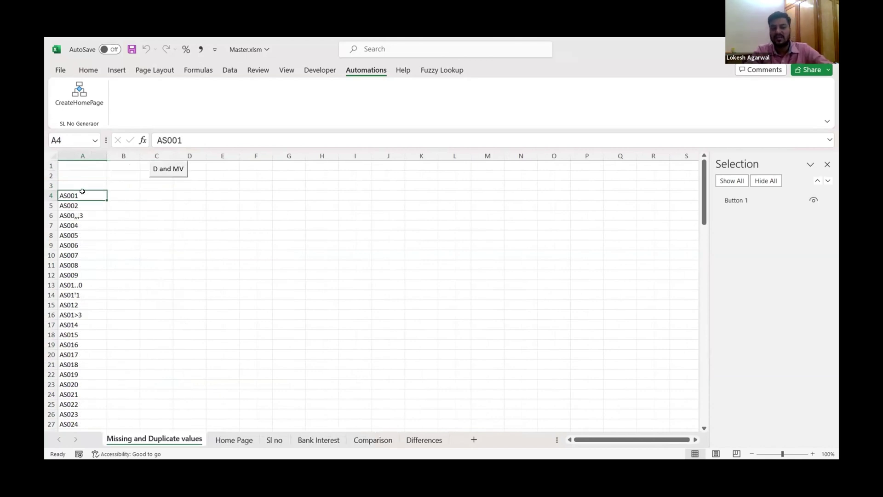
key(Down)
key(Down)
click(82, 190)
key(Down)
key(Down)
key(Down)
key(Down)
key(Down)
key(Down)
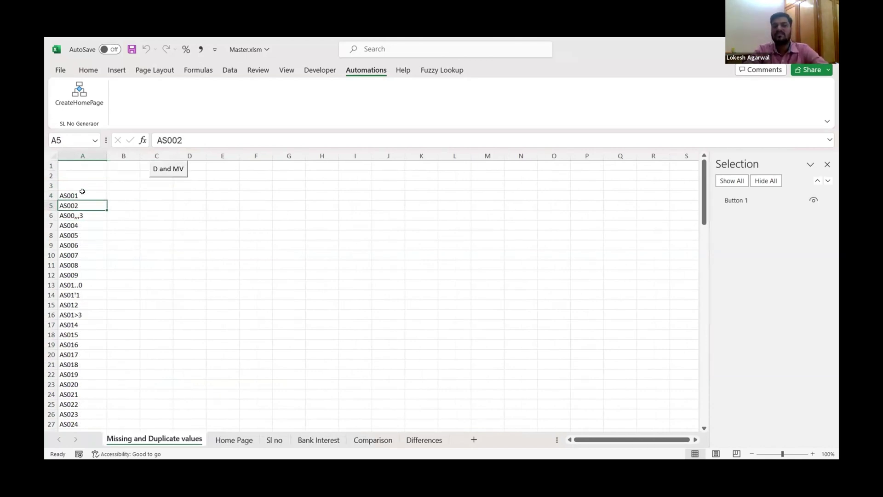
key(Down)
key(Down)
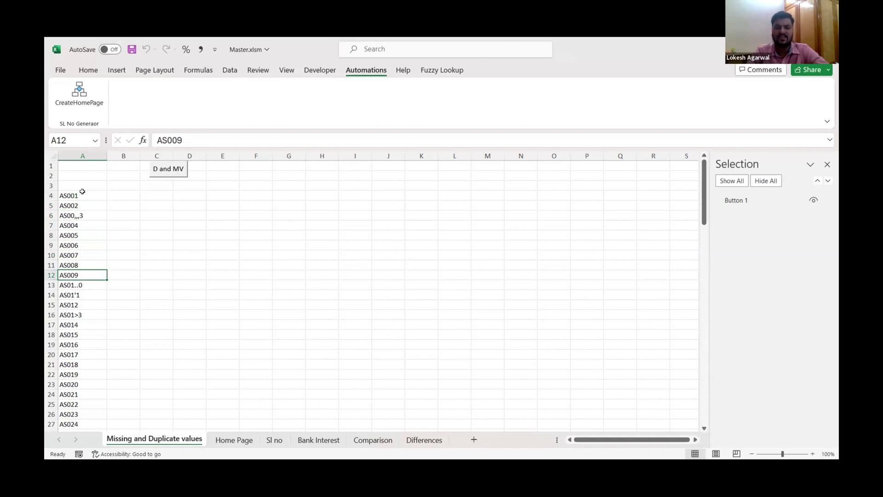
click(82, 191)
key(Down)
key(Down)
key(Down)
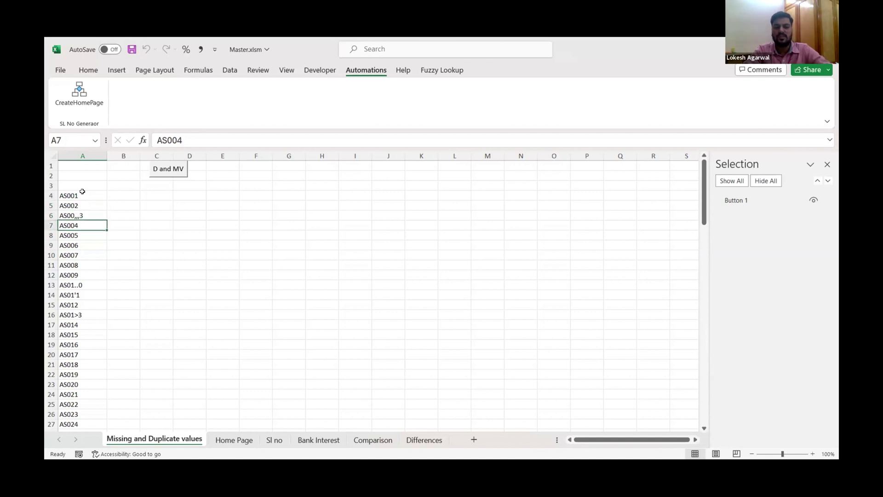
key(Down)
key(Up)
key(Down)
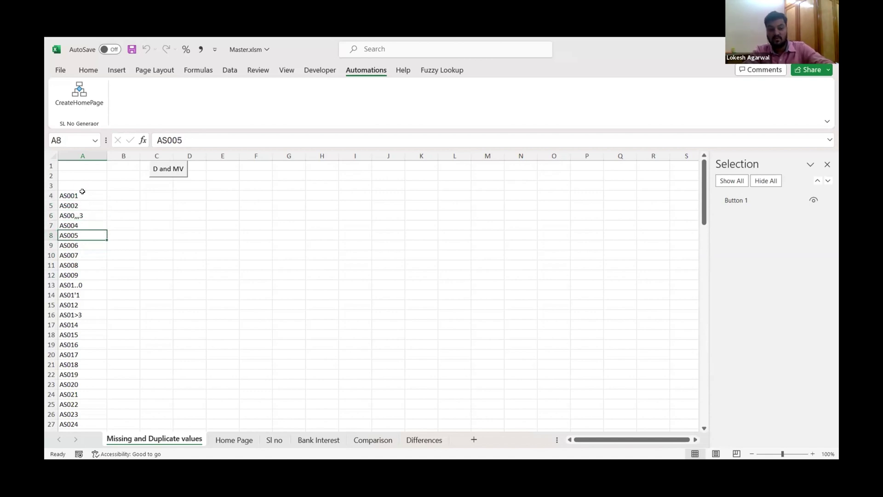
Fill AS004 down into A8 and A9 with Ctrl+D
key(ctrl+d)
key(Down)
key(ctrl+d)
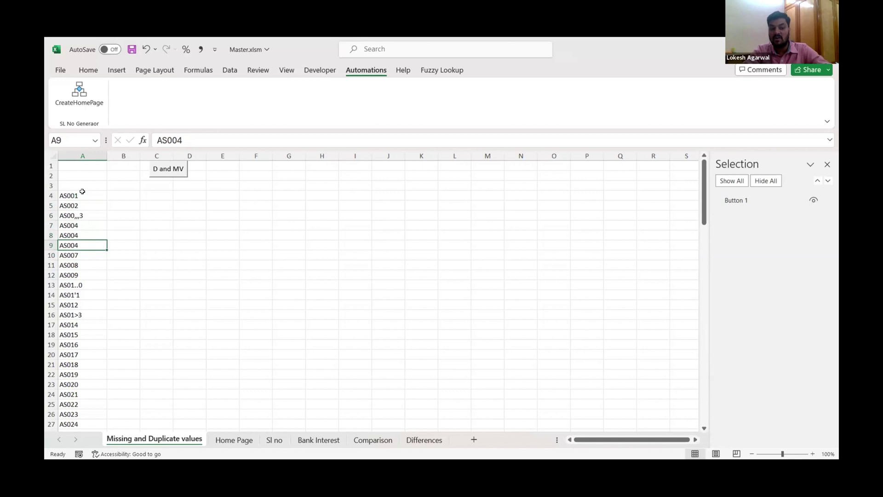
key(Down)
key(Up)
key(Down)
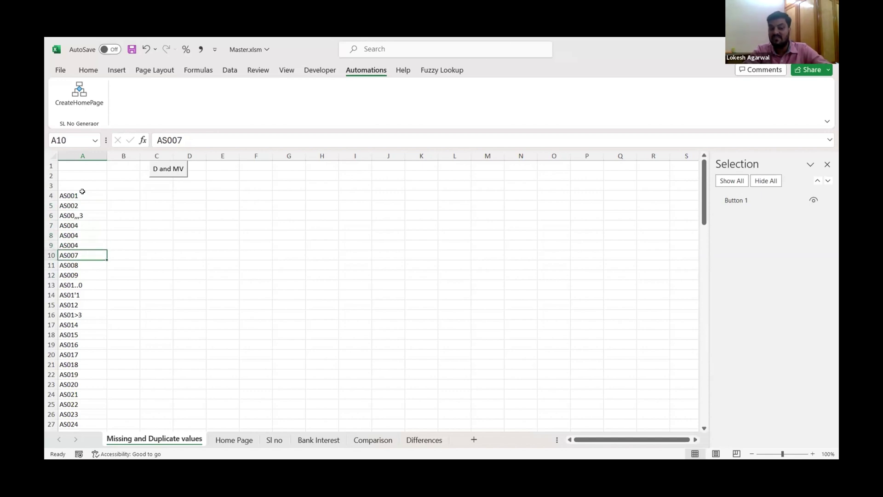
Select the column A voucher codes, run the D and MV macro, and pick B3 as the output cell
click(78, 153)
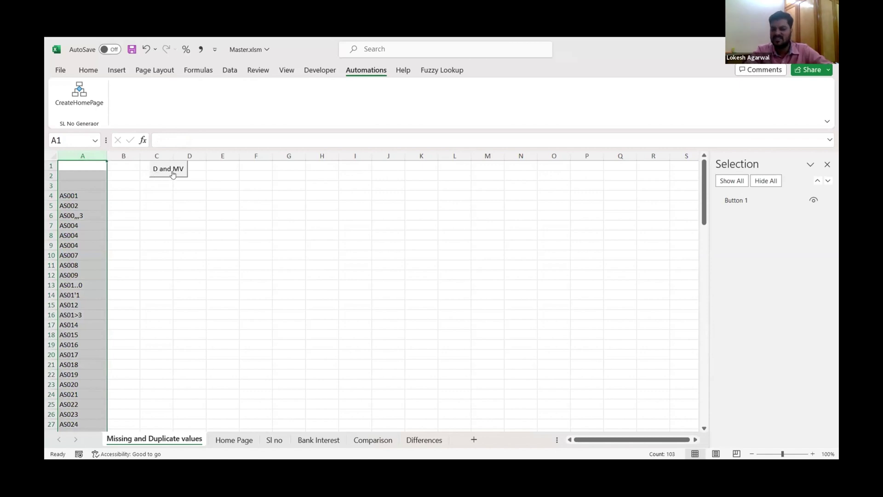
click(172, 174)
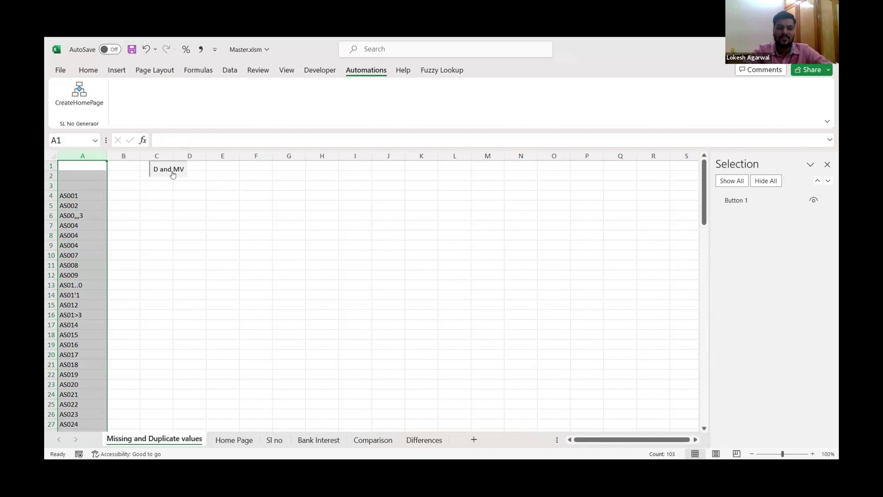
click(130, 183)
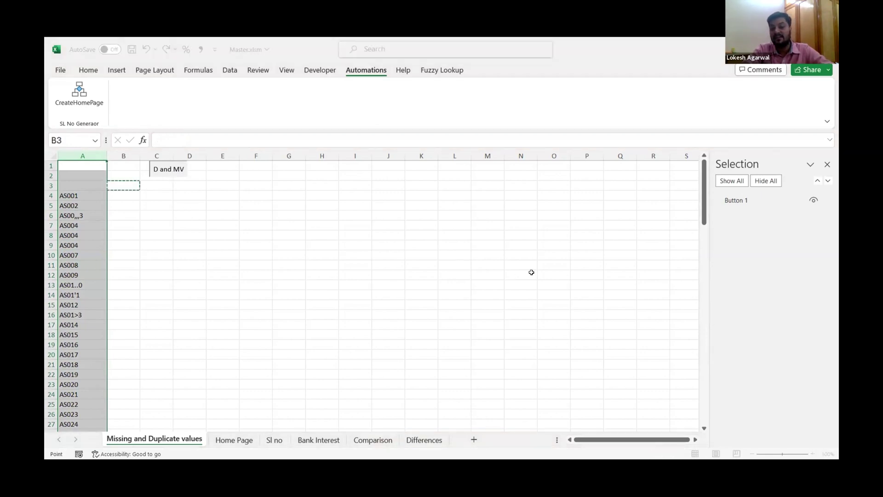
Confirm the macro and inspect the irregular voucher entries in column A, down to AS01'1
key(Return)
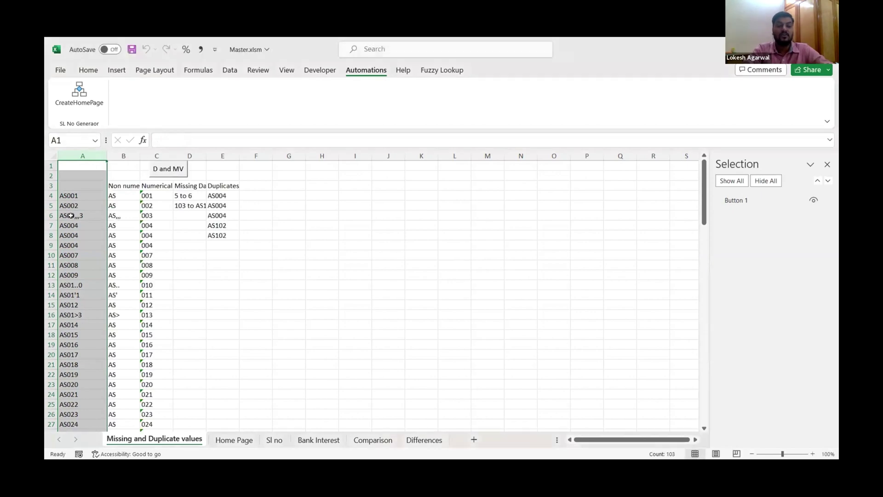
click(71, 215)
key(Down)
key(Up)
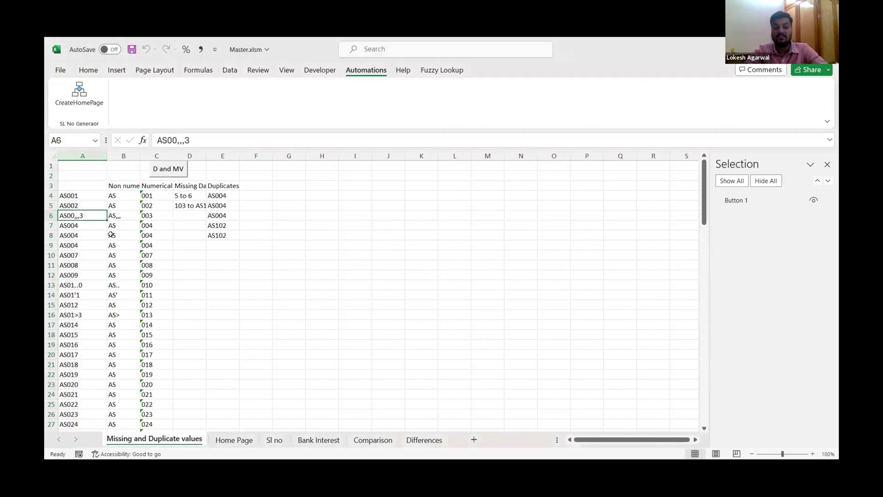
key(Down)
key(Up)
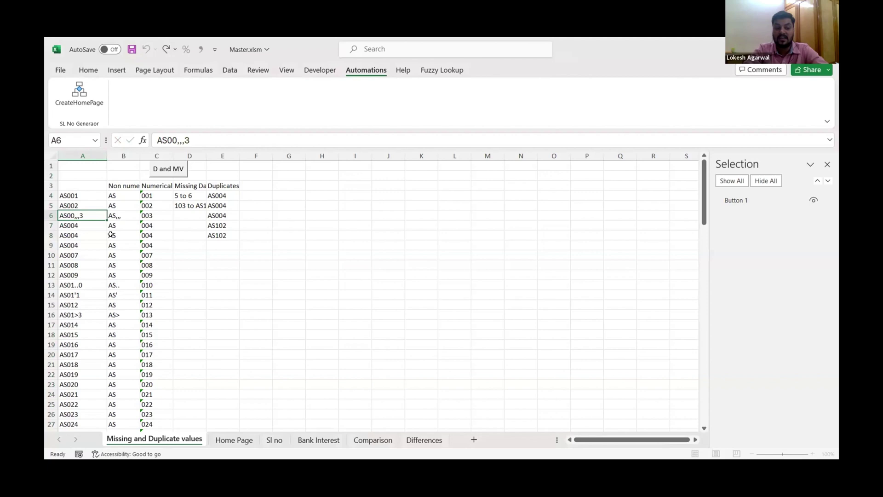
key(Down)
key(Down)
key(Down)
key(Down)
key(Down)
key(Down)
key(Down)
key(Down)
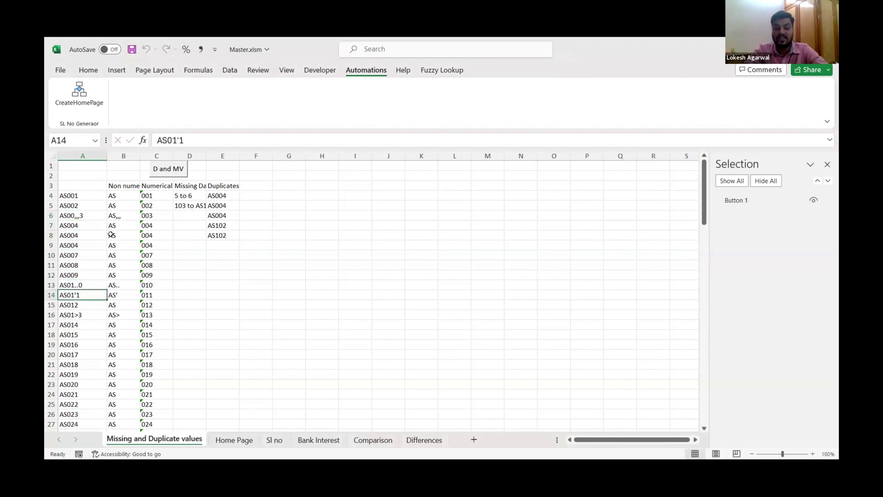
Review the Non numerical part, Numerical part and Missing Data headings
key(Right)
key(Right)
key(Up)
key(ctrl+Up)
key(Left)
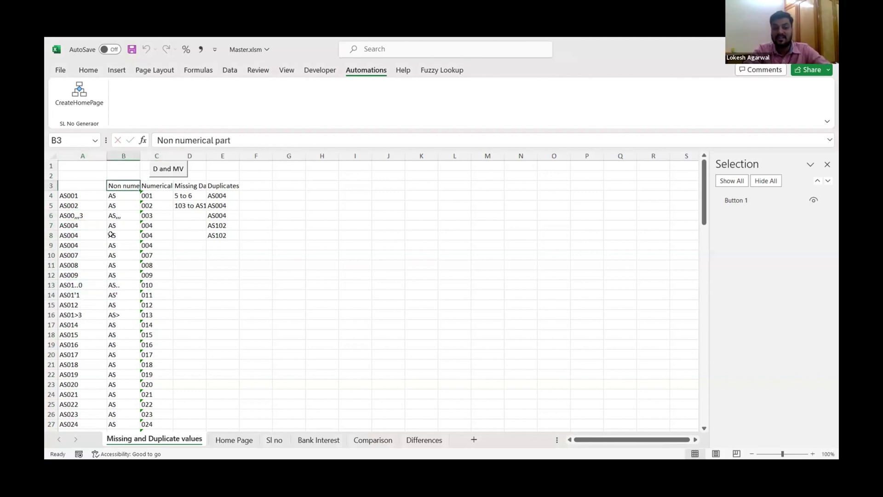
key(Right)
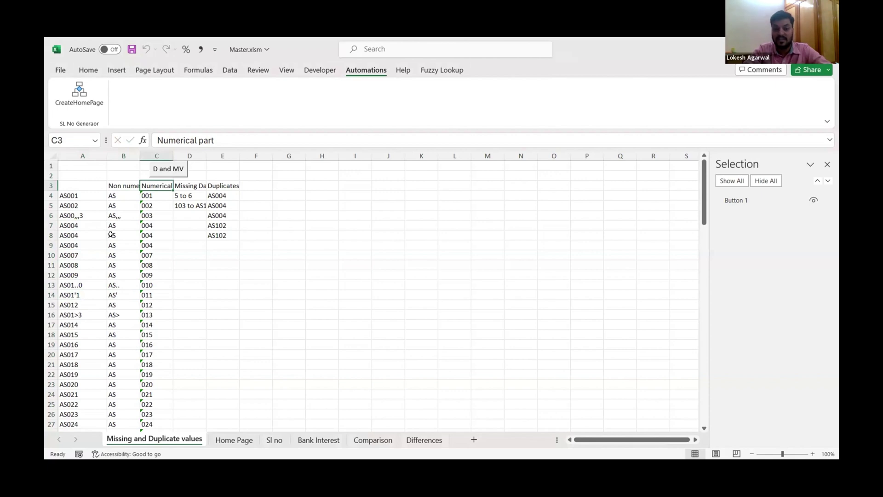
key(Right)
key(F2)
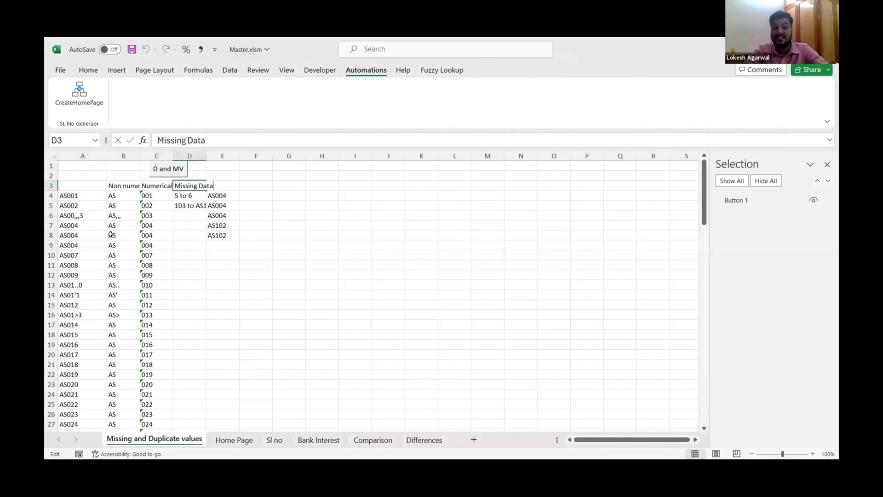
key(Return)
Check the split values, the missing range 5 to 6 and the first duplicate
key(Down)
key(Left)
key(Down)
key(Left)
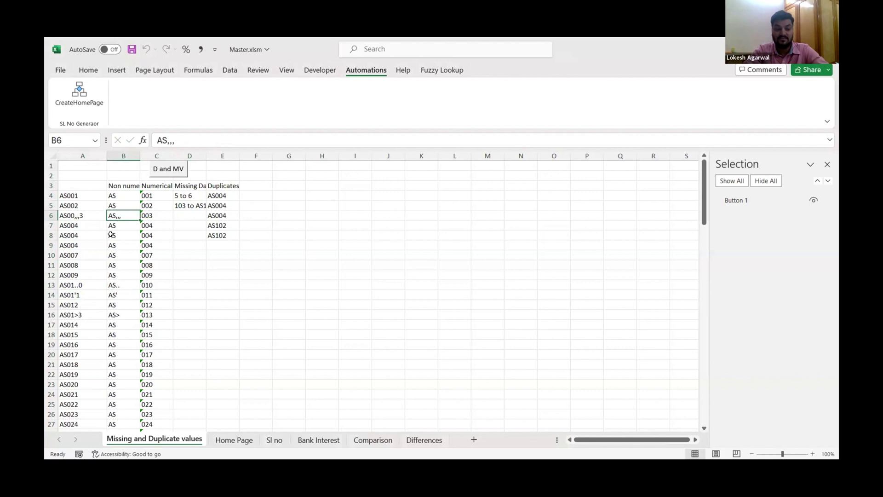
key(Left)
key(Down)
key(Down)
key(Down)
key(Down)
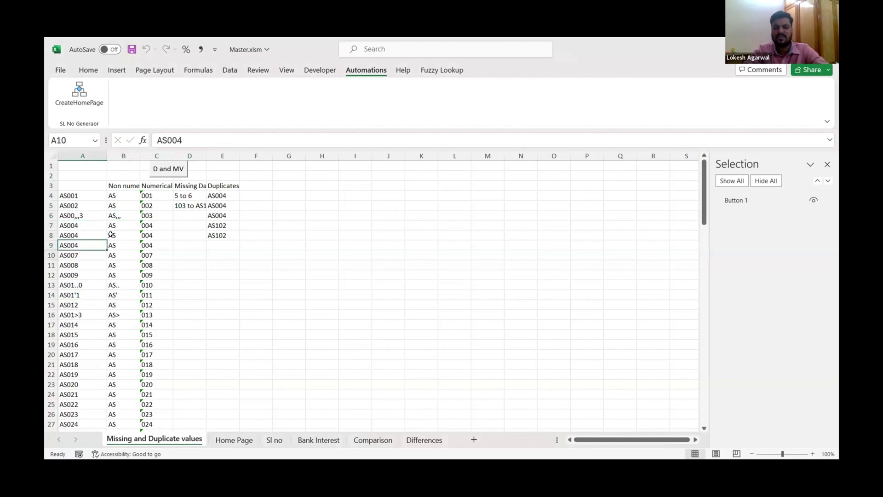
key(Up)
key(Down)
key(Right)
key(Right)
key(Up)
key(Up)
key(Up)
key(Right)
key(Up)
key(Up)
key(Up)
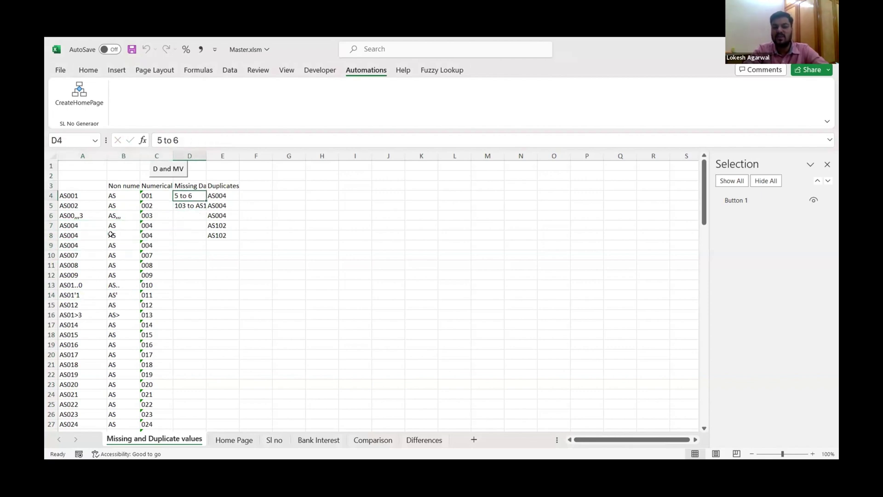
key(Down)
key(Up)
key(Right)
key(Up)
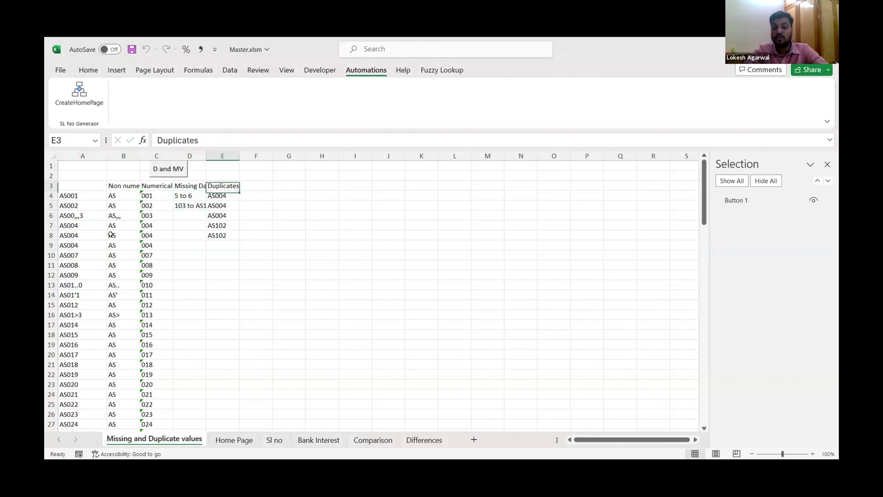
key(Down)
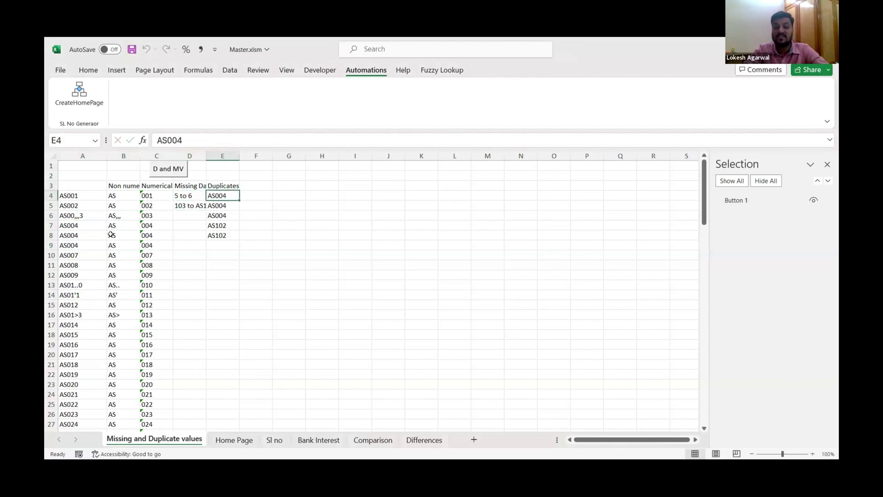
key(Down)
key(Down)
key(Down)
key(Down)
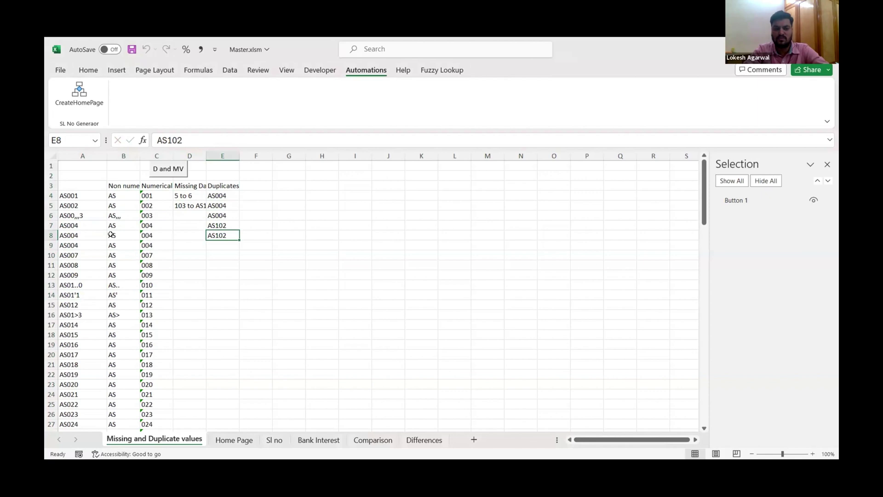
Jump to the last voucher in column A, then back to the top of the sheet
key(Left)
key(Left)
key(Left)
key(Left)
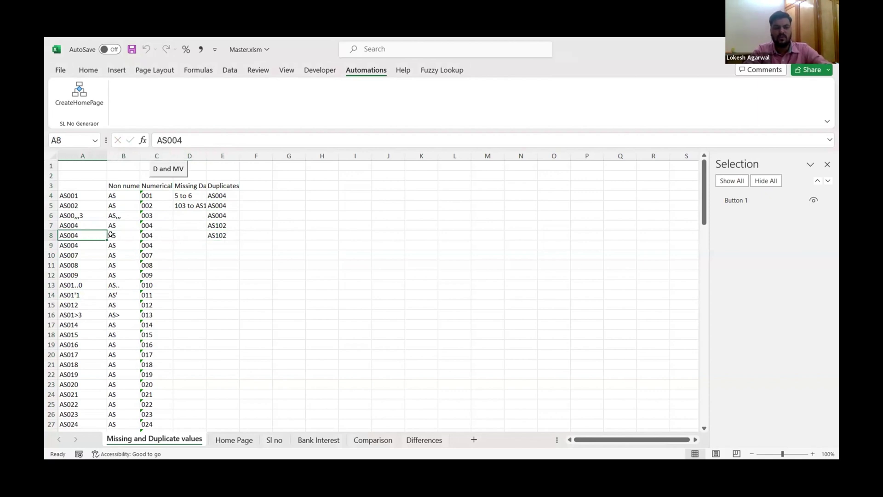
key(ctrl+Down)
key(Up)
key(Up)
key(Down)
key(Down)
key(ctrl+Up)
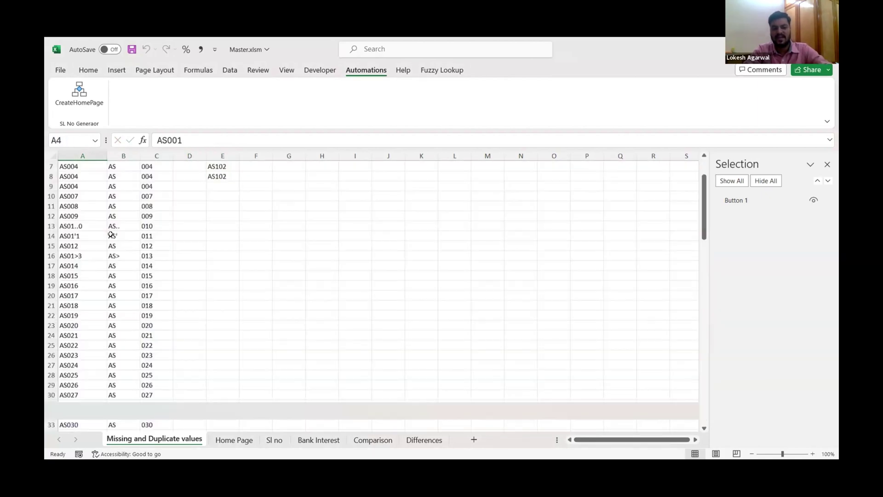
key(ctrl+Up)
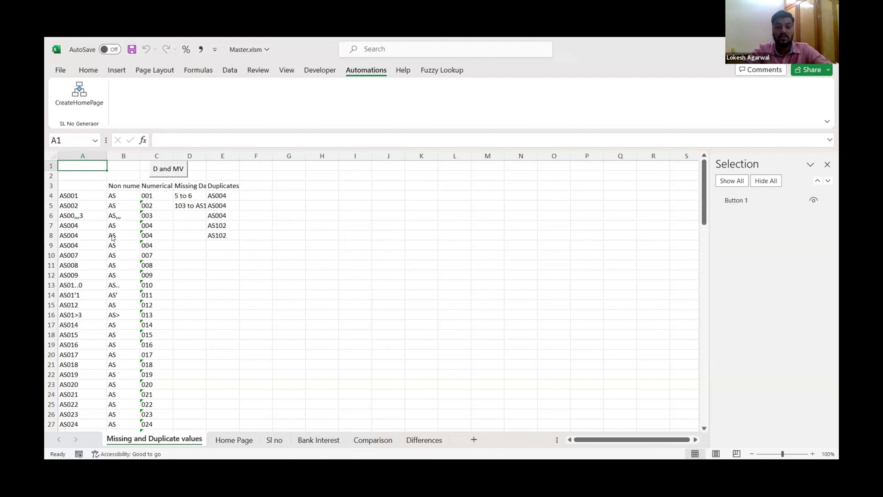
key(alt+Tab)
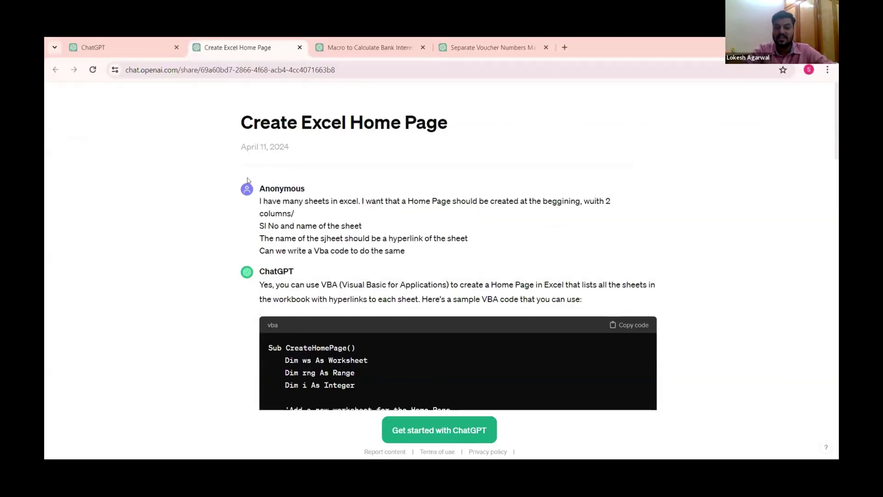
key(ctrl+Tab)
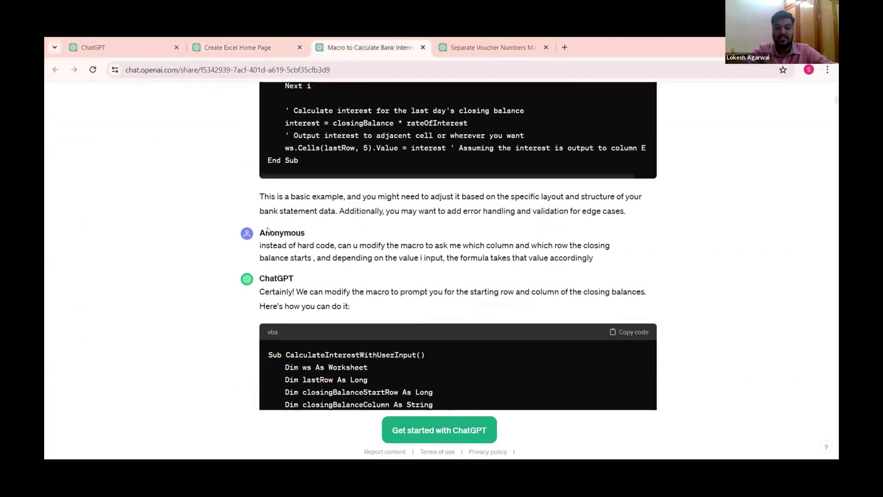
key(Home)
scroll(321, 167, down, 1)
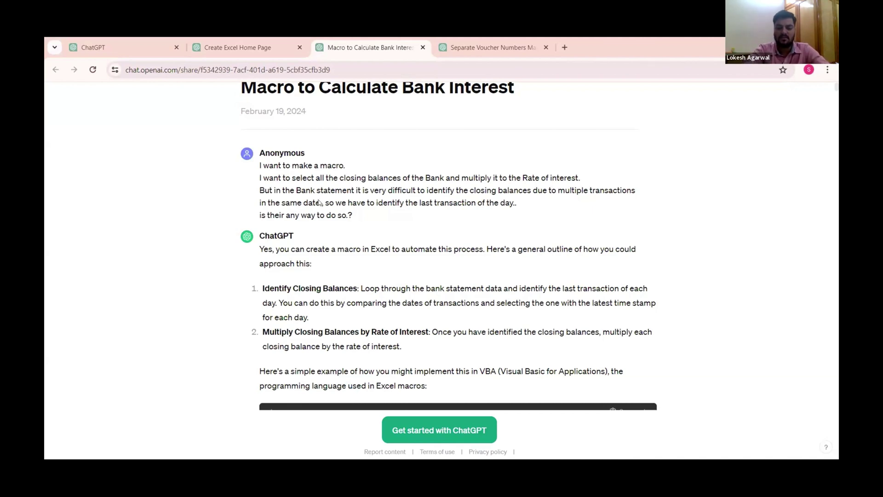
key(alt+Tab)
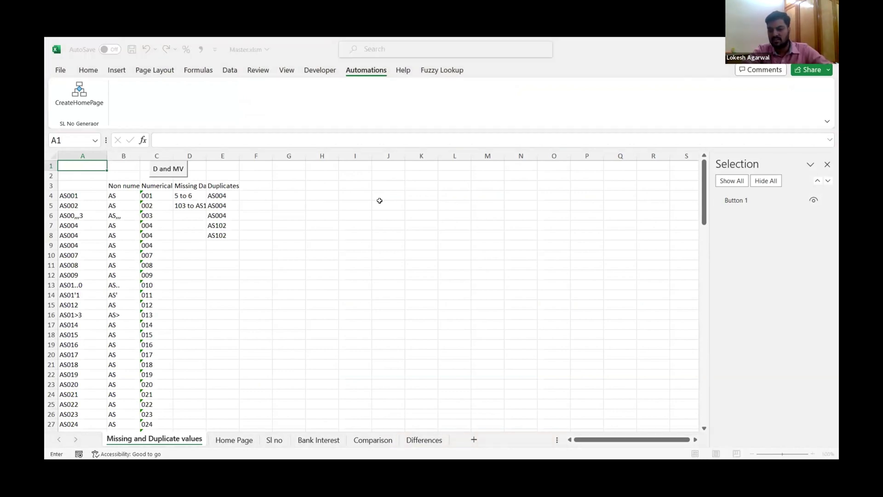
click(473, 334)
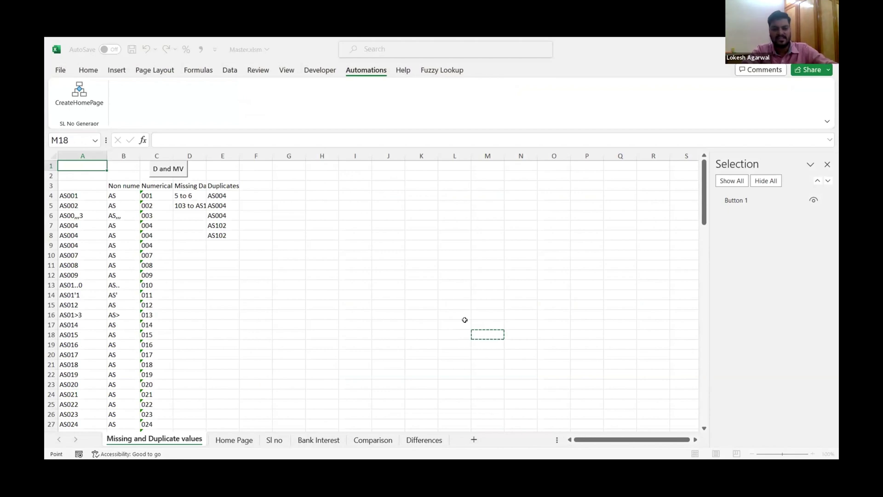
key(Return)
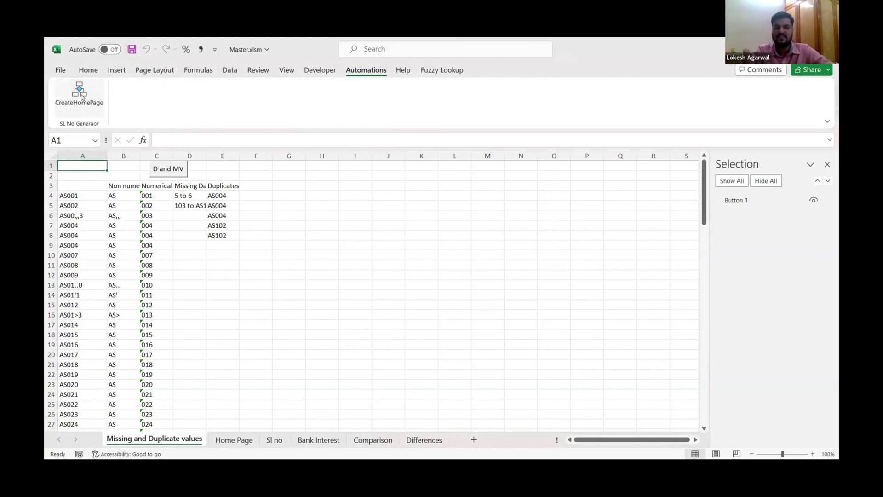
Cycle through the Home Page, Sl no, Bank Interest and Comparison sheets, ending on Differences
click(220, 442)
click(276, 441)
click(318, 440)
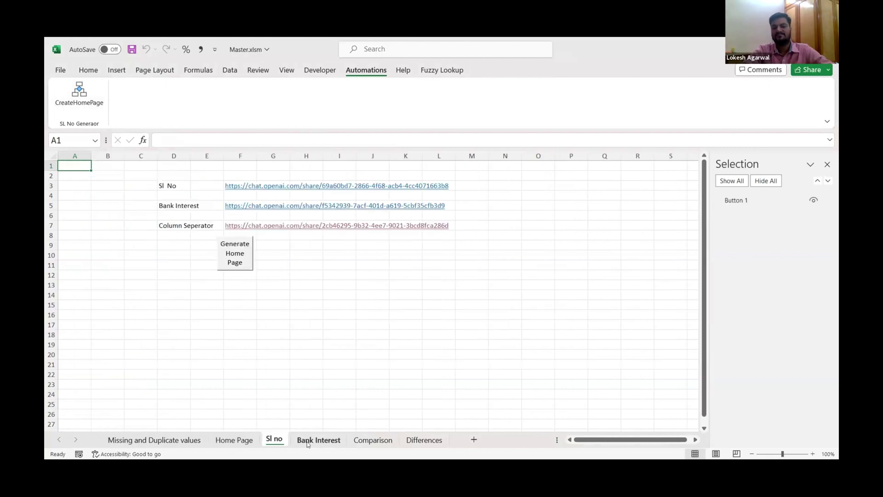
click(373, 441)
click(423, 440)
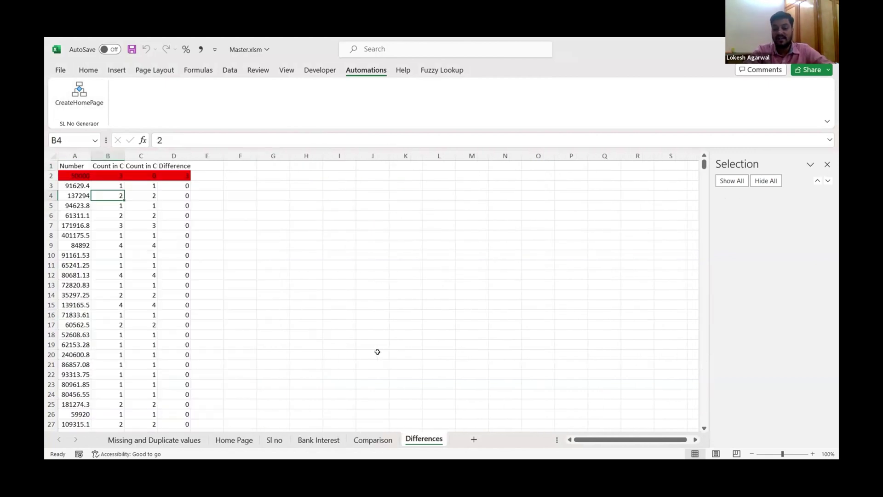